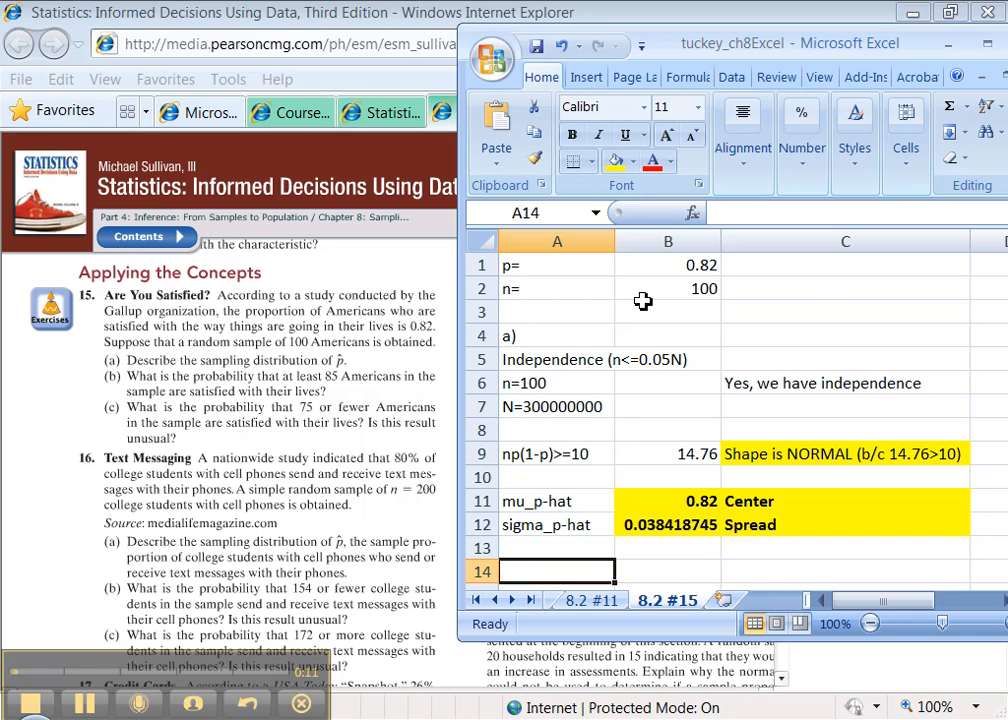
Make the "Shape is NORMAL" note in cell C9 bold.
{"action": "scroll", "coordinate": [590, 527], "scroll_direction": "down", "scroll_amount": 2}
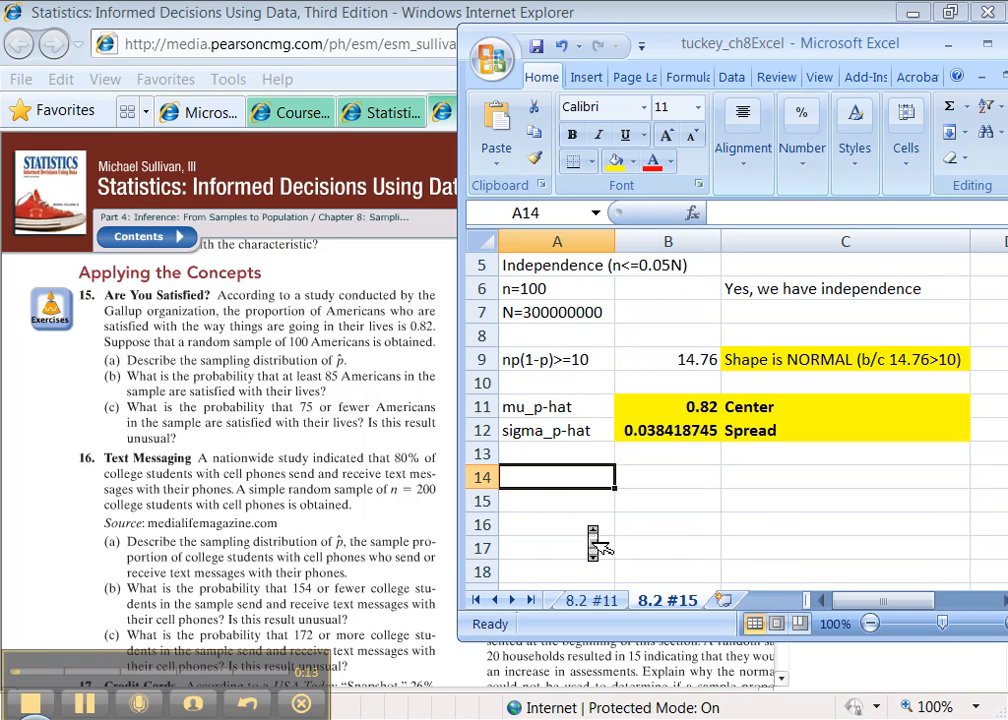
{"action": "left_click", "coordinate": [766, 352]}
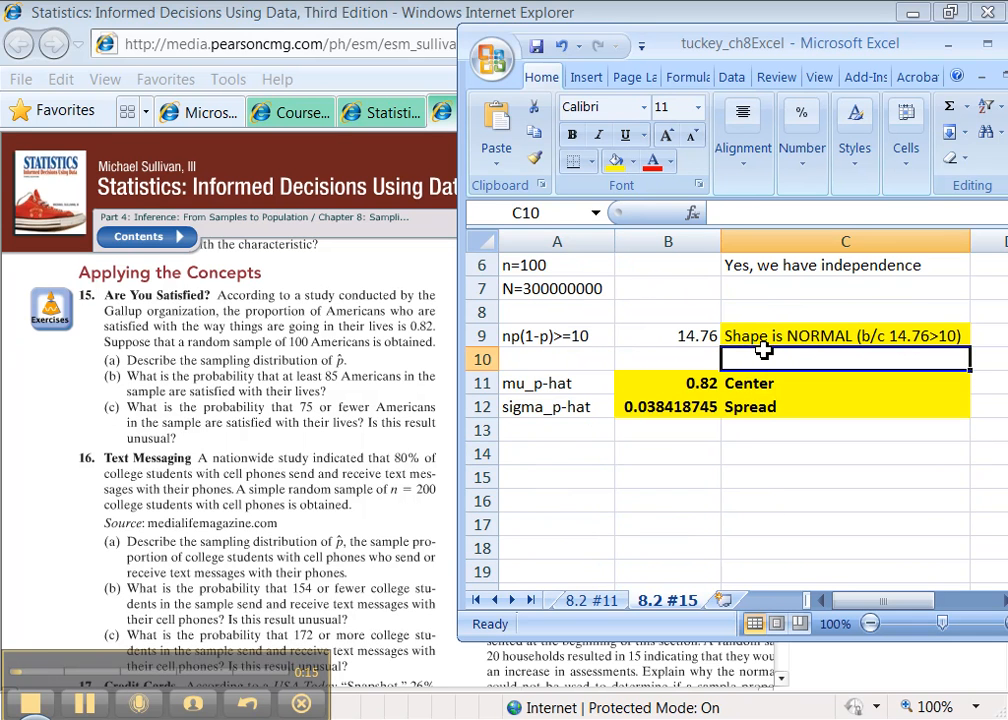
{"action": "left_click", "coordinate": [770, 333]}
{"action": "key", "text": "ctrl+b"}
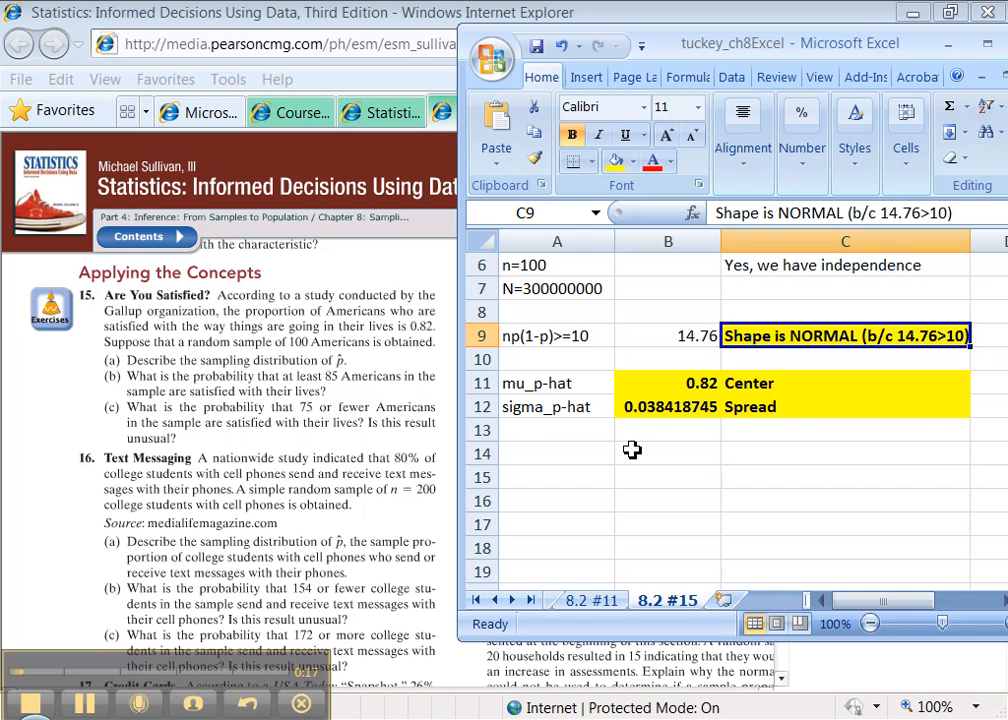
Enter the part label "b)" in cell A14.
{"action": "left_click", "coordinate": [576, 458]}
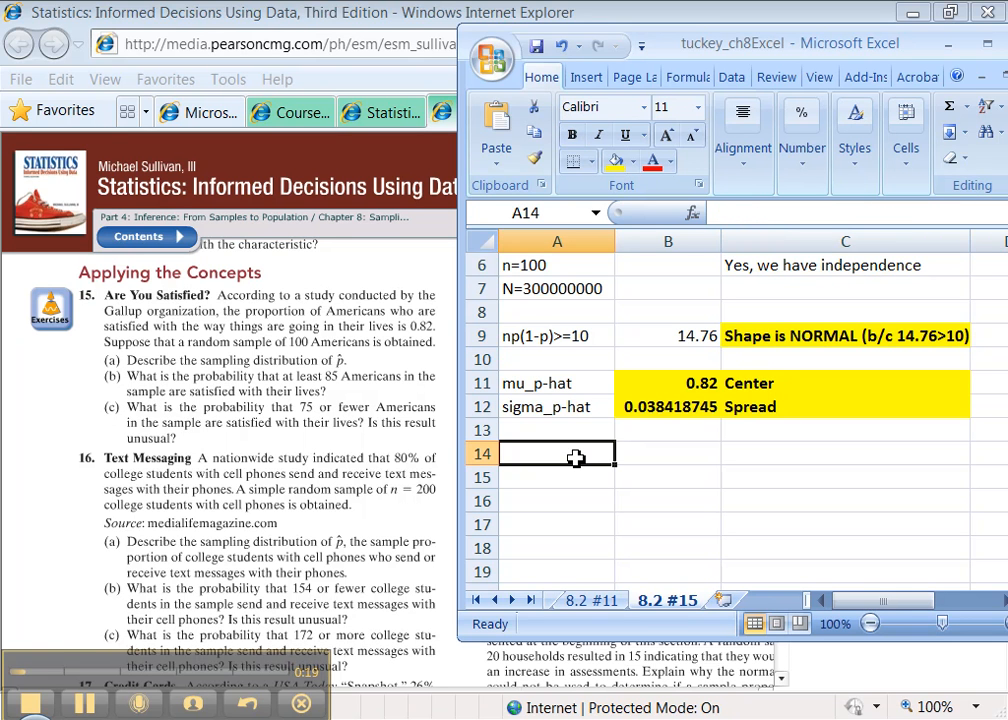
{"action": "type", "text": "b)"}
{"action": "key", "text": "Return"}
{"action": "key", "text": "Return"}
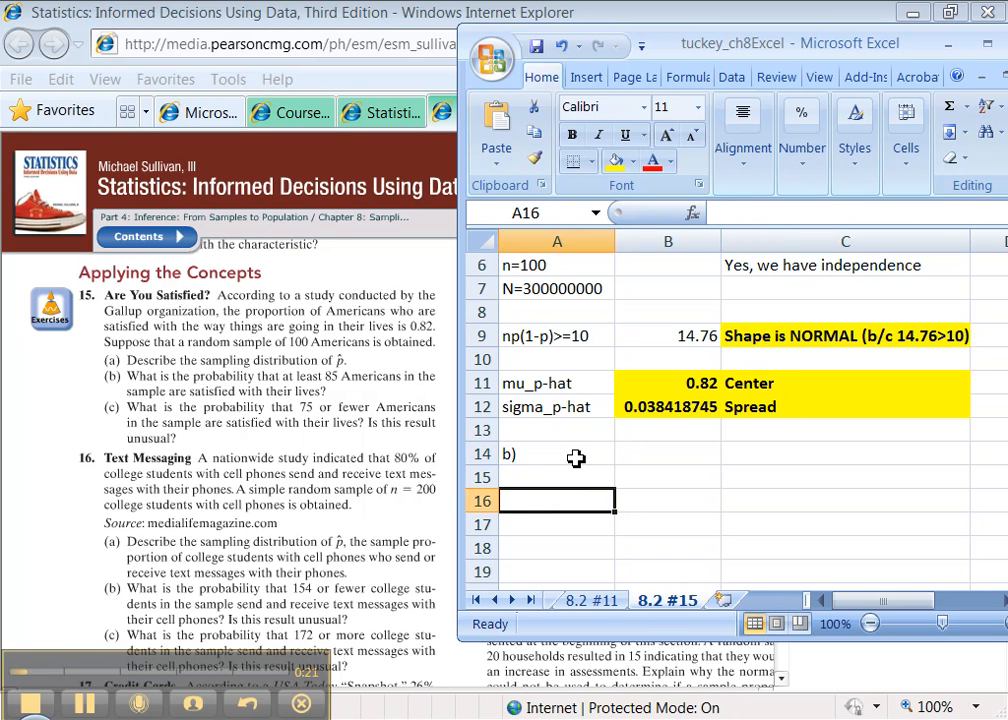
{"action": "key", "text": "BackSpace"}
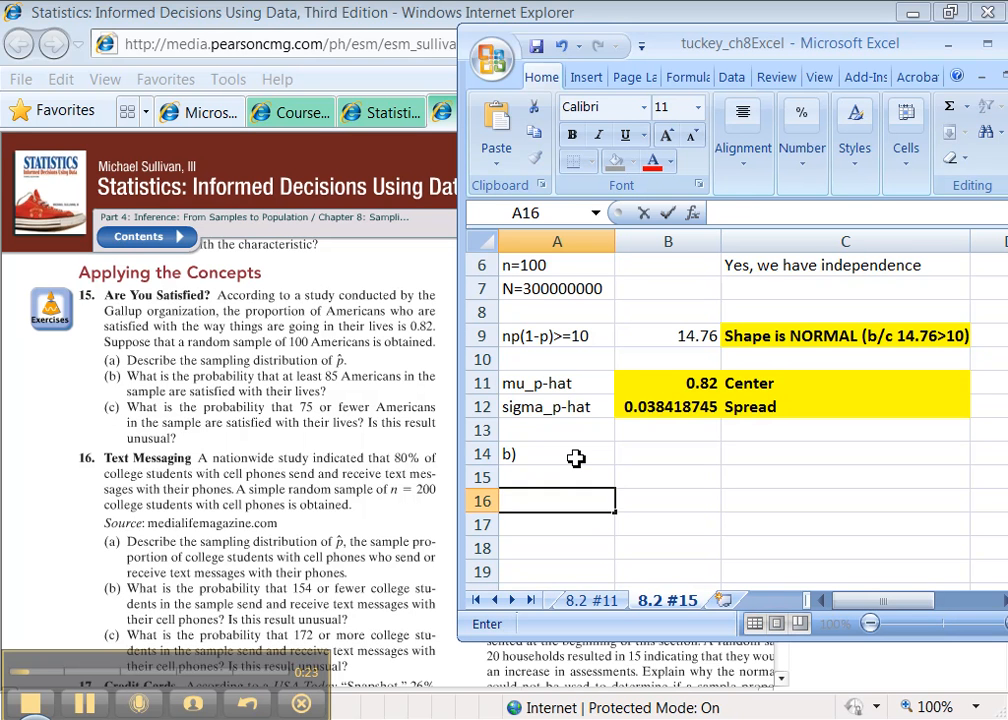
{"action": "key", "text": "Up"}
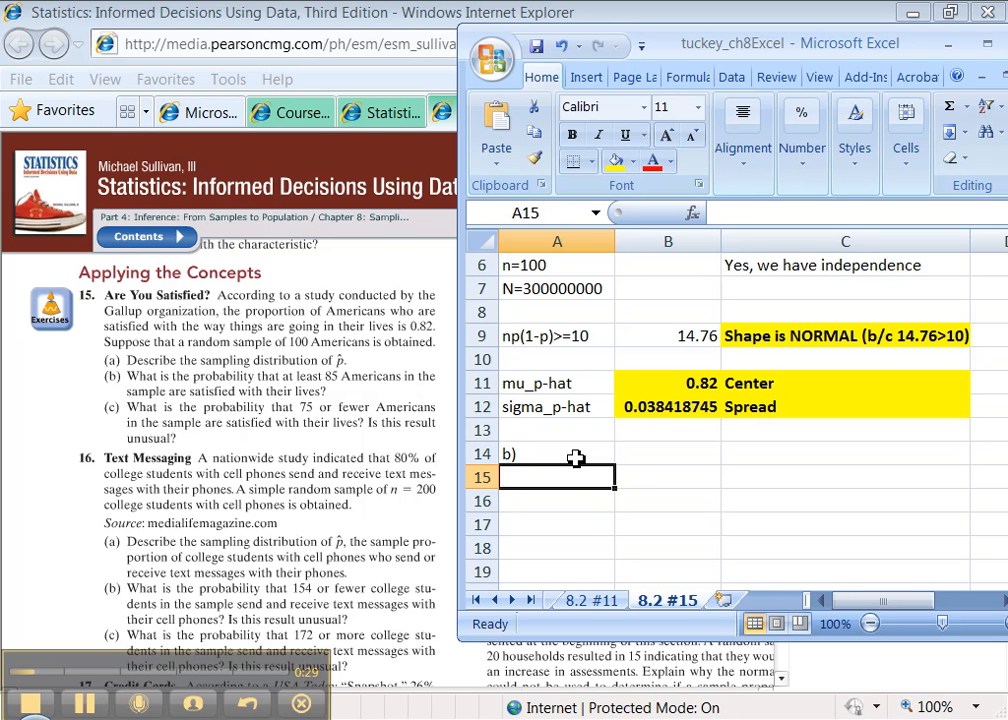
Enter the text "At least 85=85 or more" in cell A15, directly below the part b) label.
{"action": "type", "text": "At le"}
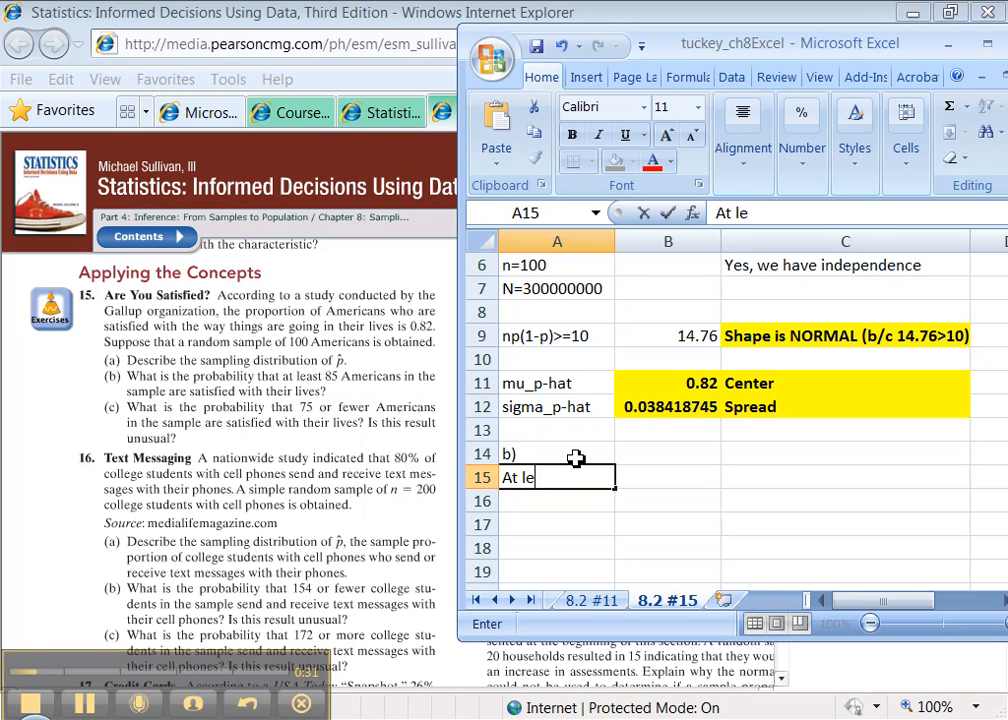
{"action": "type", "text": "ast 85"}
{"action": "key", "text": "Tab"}
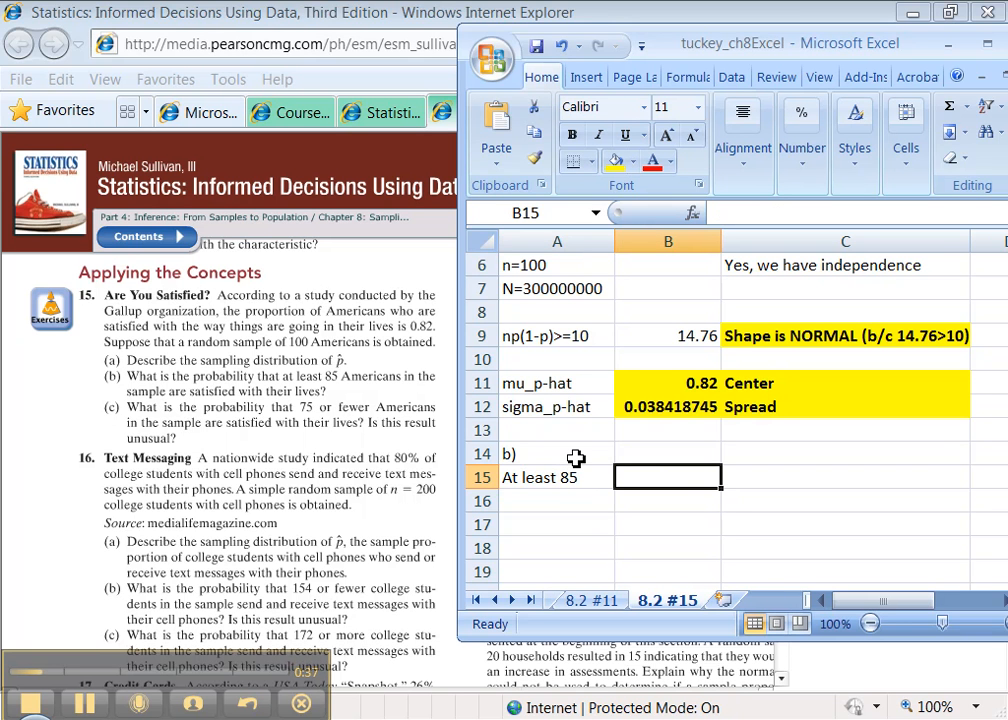
{"action": "type", "text": "8"}
{"action": "key", "text": "BackSpace"}
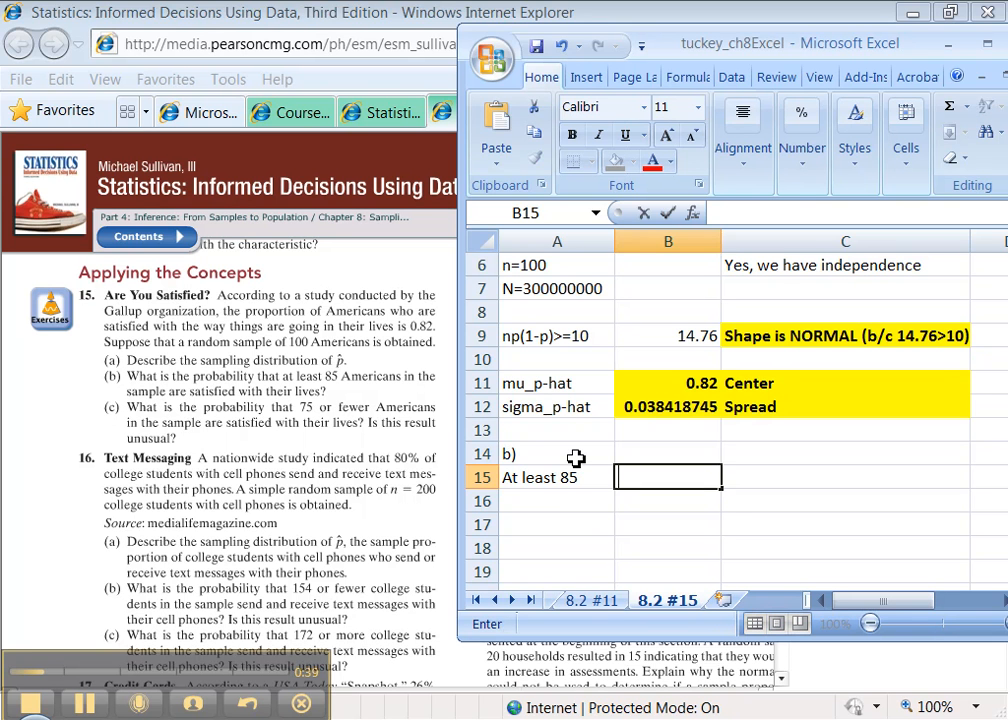
{"action": "key", "text": "Left"}
{"action": "left_click", "coordinate": [815, 214]}
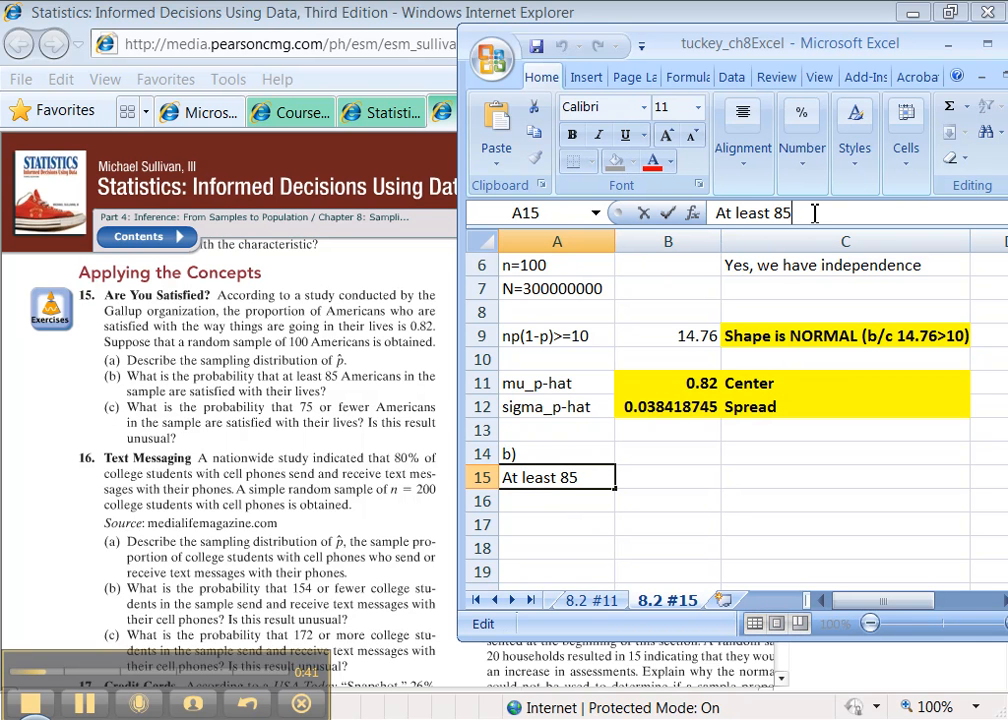
{"action": "type", "text": "=85 or "}
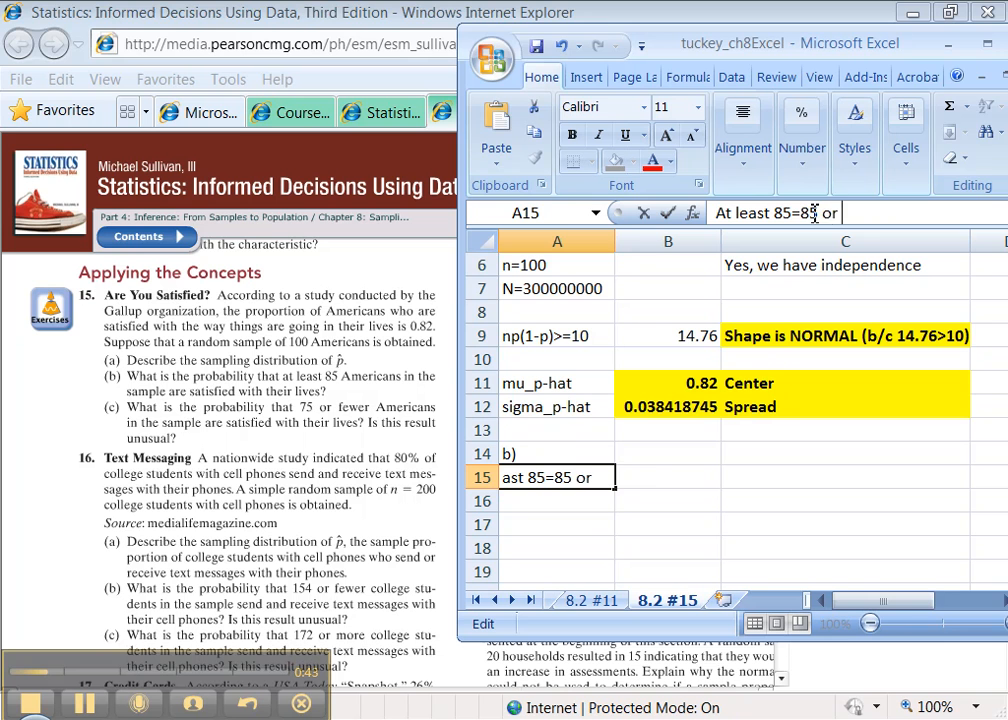
{"action": "type", "text": "more"}
{"action": "key", "text": "Return"}
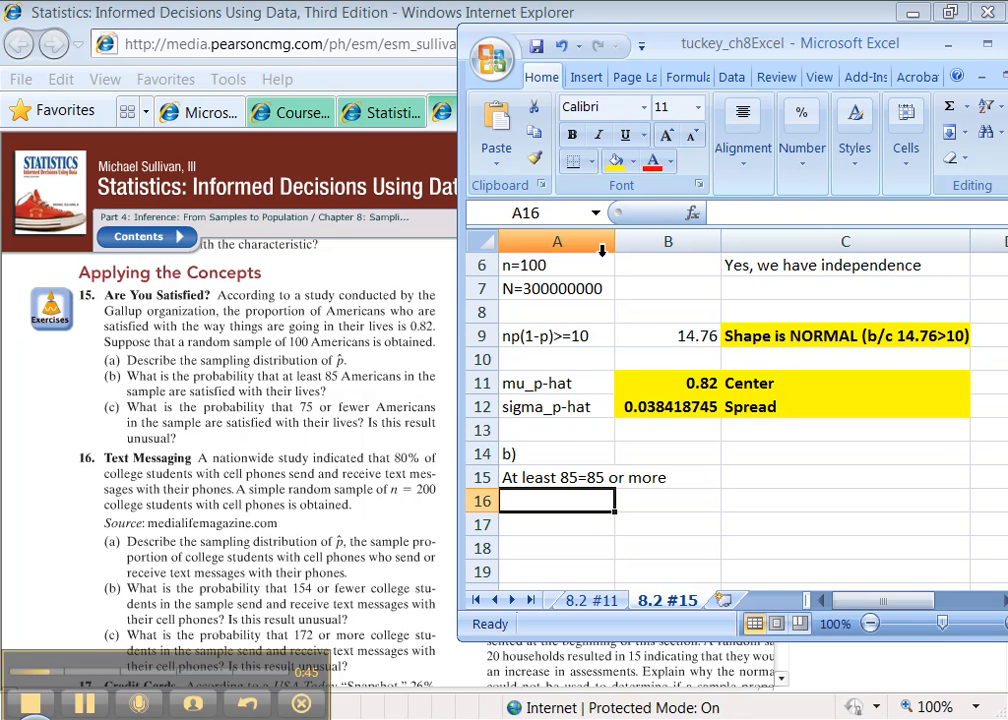
Widen column A to fit its longest entry.
{"action": "left_click", "coordinate": [577, 478]}
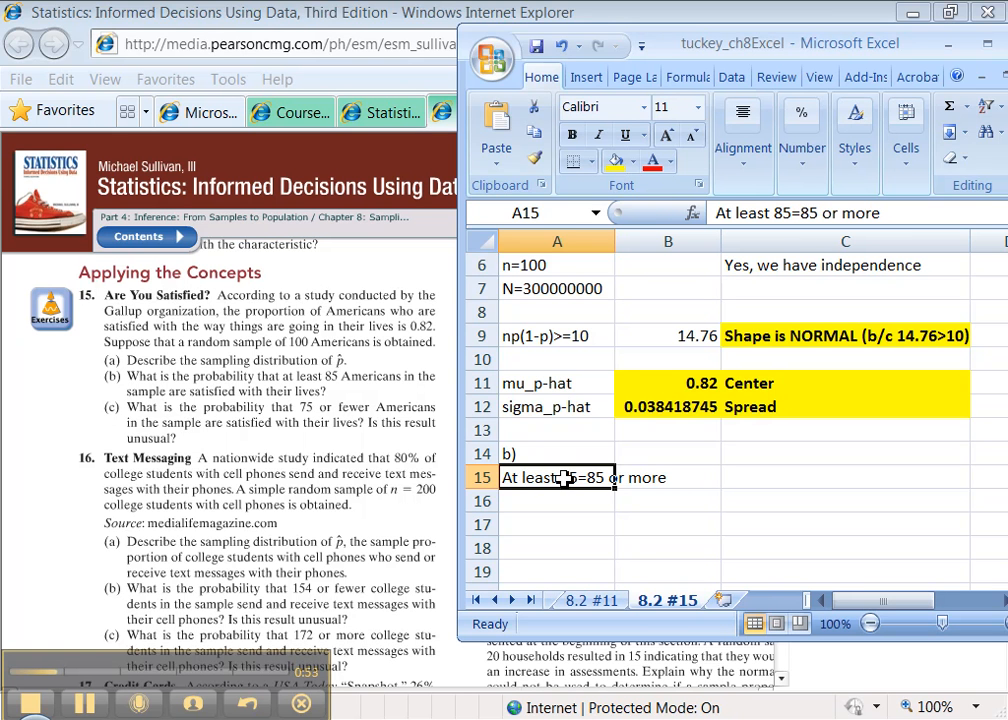
{"action": "left_click", "coordinate": [627, 500]}
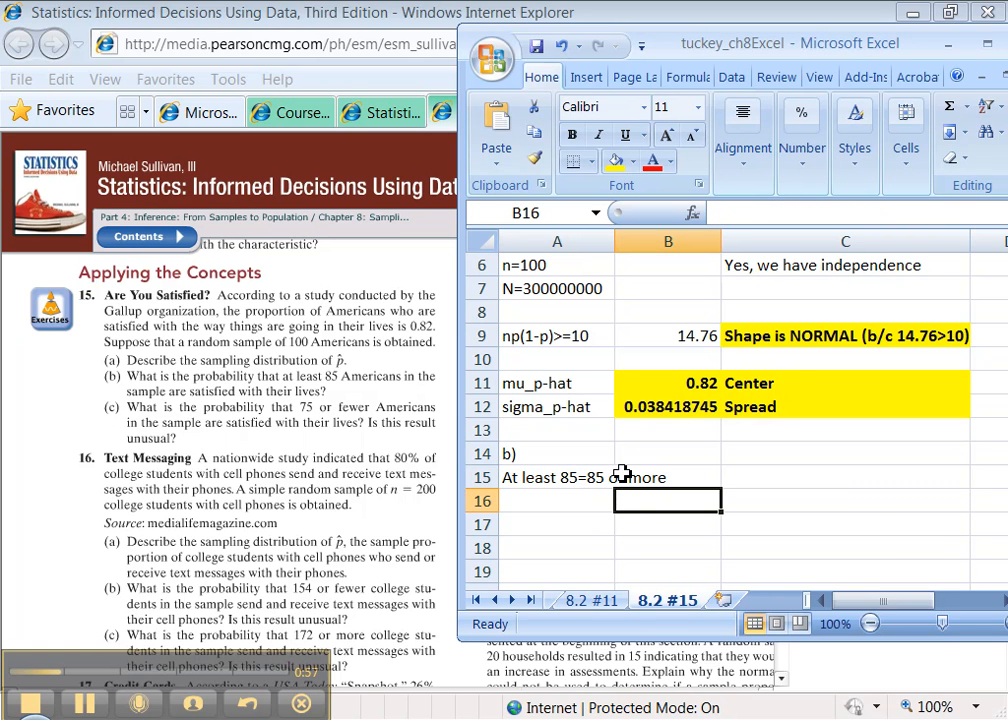
{"action": "double_click", "coordinate": [616, 249]}
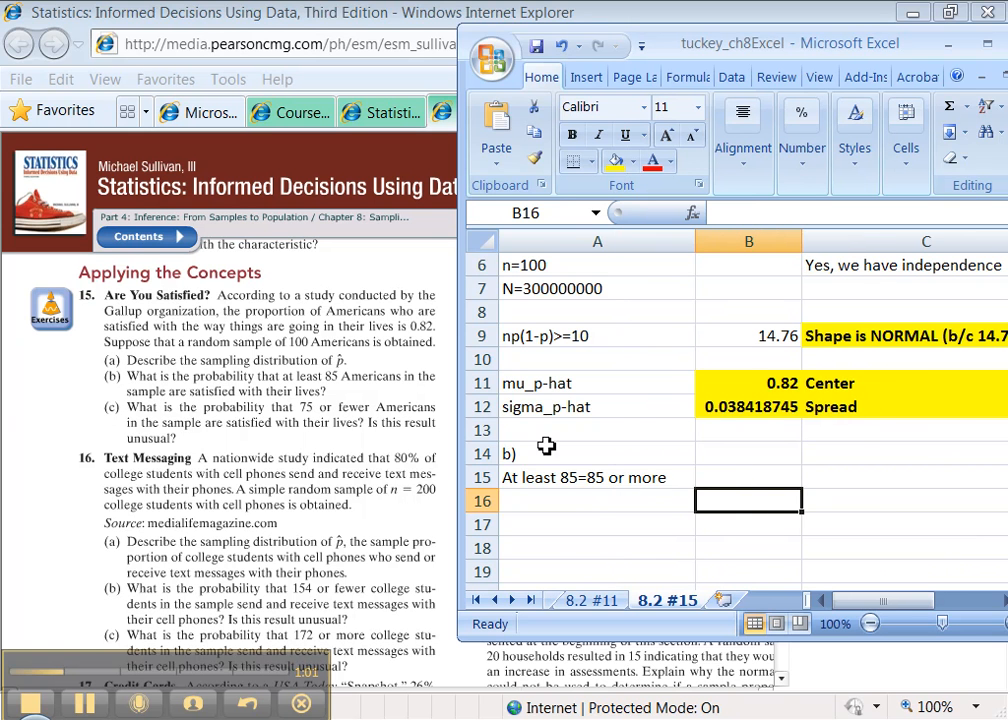
Enter the label "p-hat?" in cell A16, below the "At least 85" line.
{"action": "scroll", "coordinate": [682, 373], "scroll_direction": "up", "scroll_amount": 1}
{"action": "scroll", "coordinate": [691, 394], "scroll_direction": "down", "scroll_amount": 2}
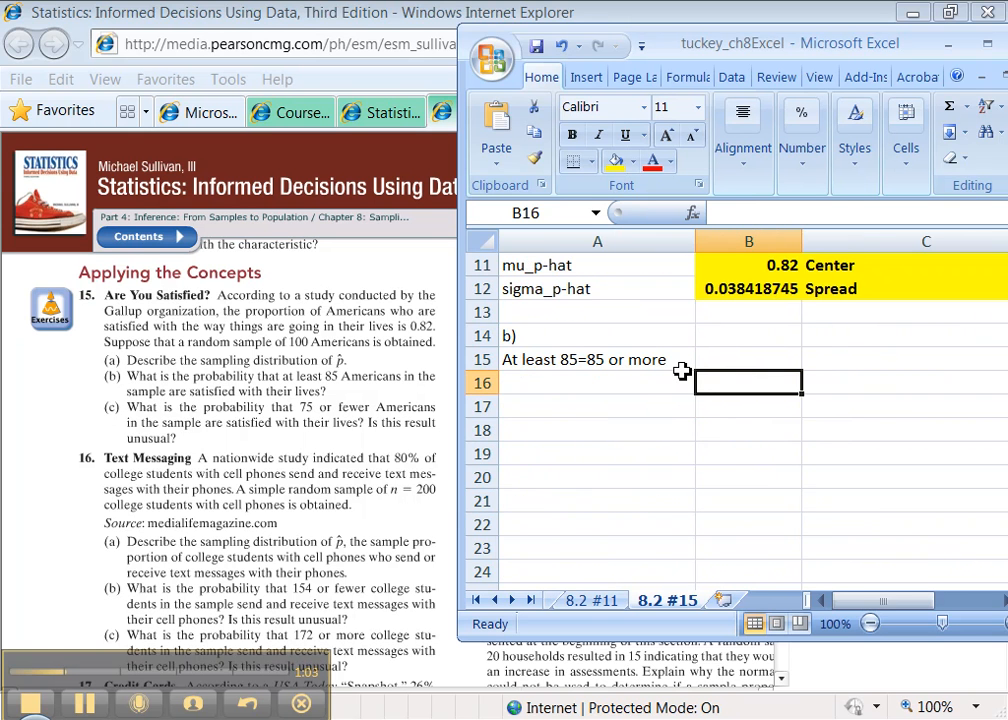
{"action": "left_click", "coordinate": [716, 354]}
{"action": "type", "text": "="}
{"action": "key", "text": "BackSpace"}
{"action": "key", "text": "Return"}
{"action": "key", "text": "Left"}
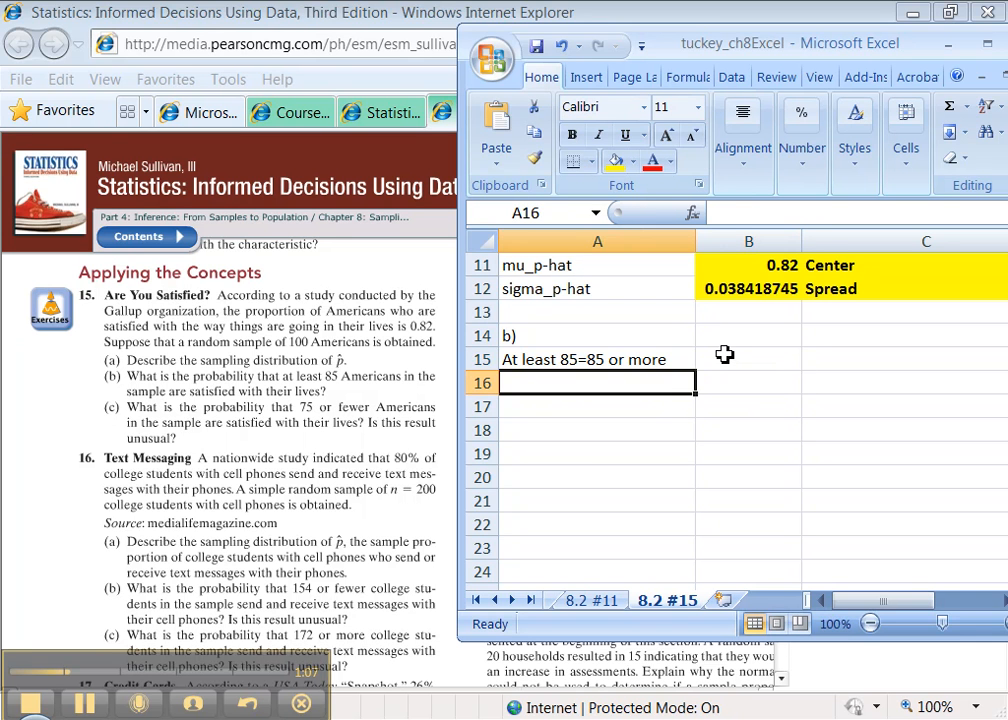
{"action": "type", "text": "p-hat"}
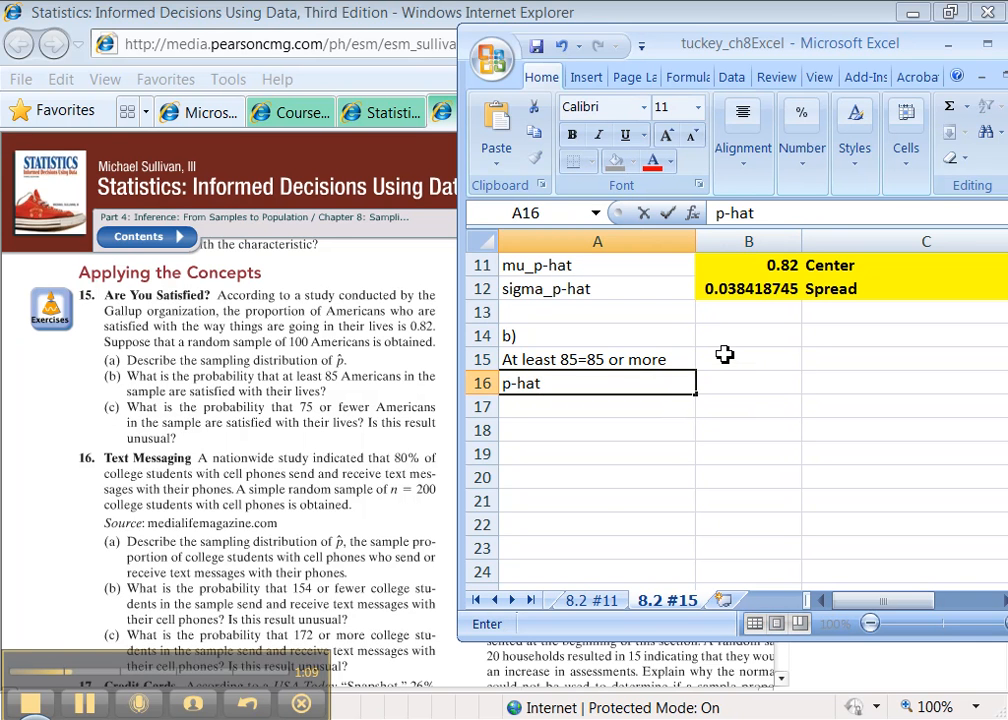
{"action": "type", "text": "?"}
{"action": "key", "text": "Tab"}
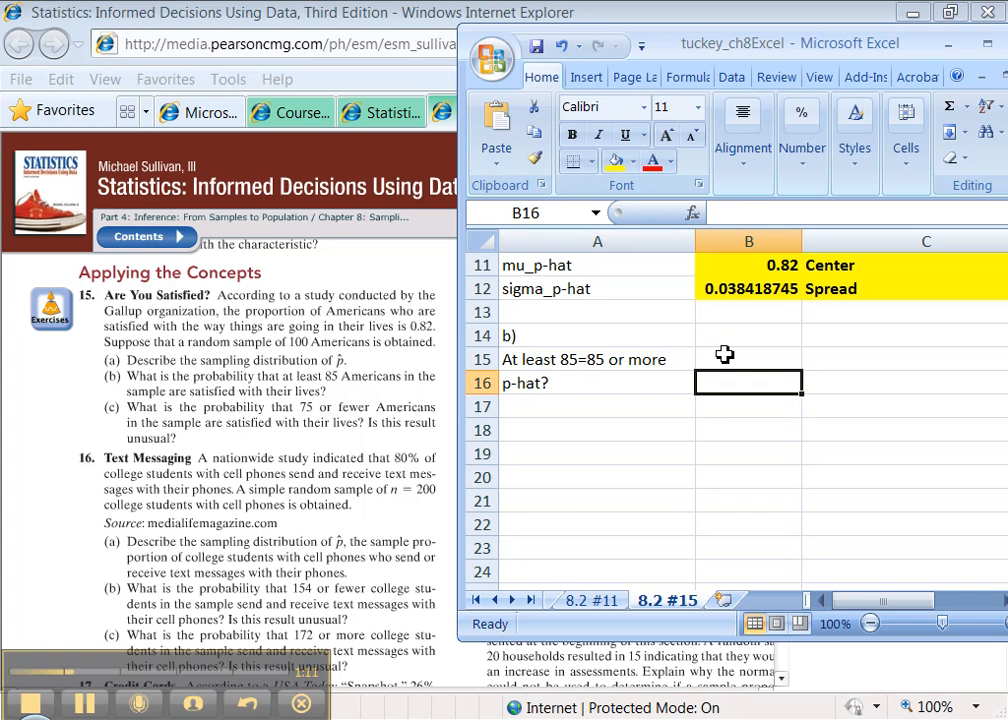
{"action": "type", "text": "="}
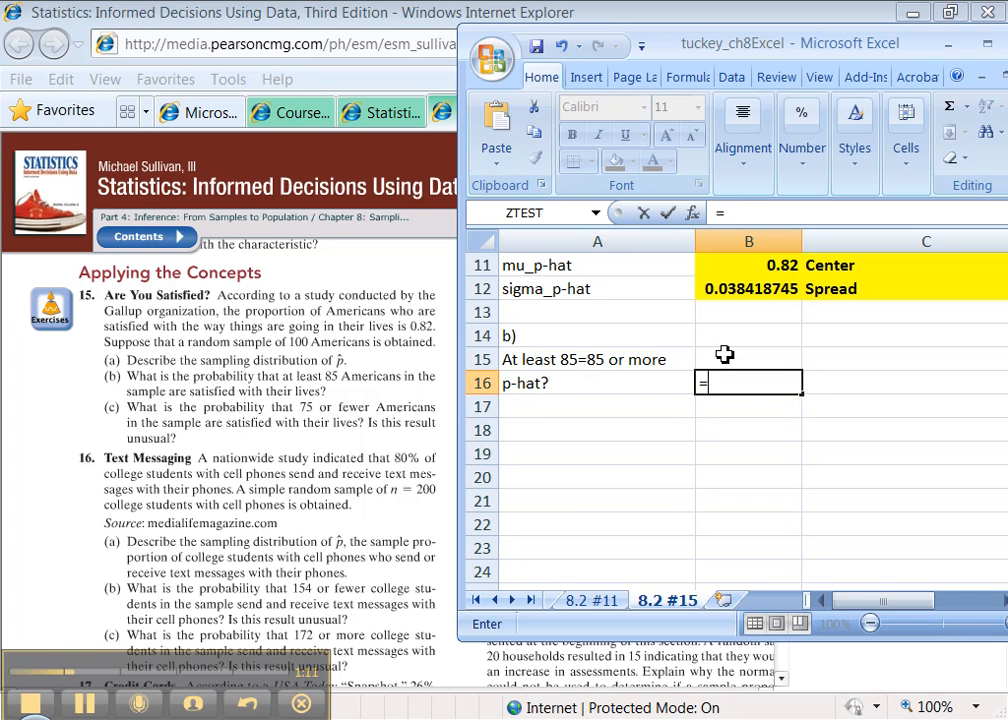
{"action": "left_click", "coordinate": [568, 362]}
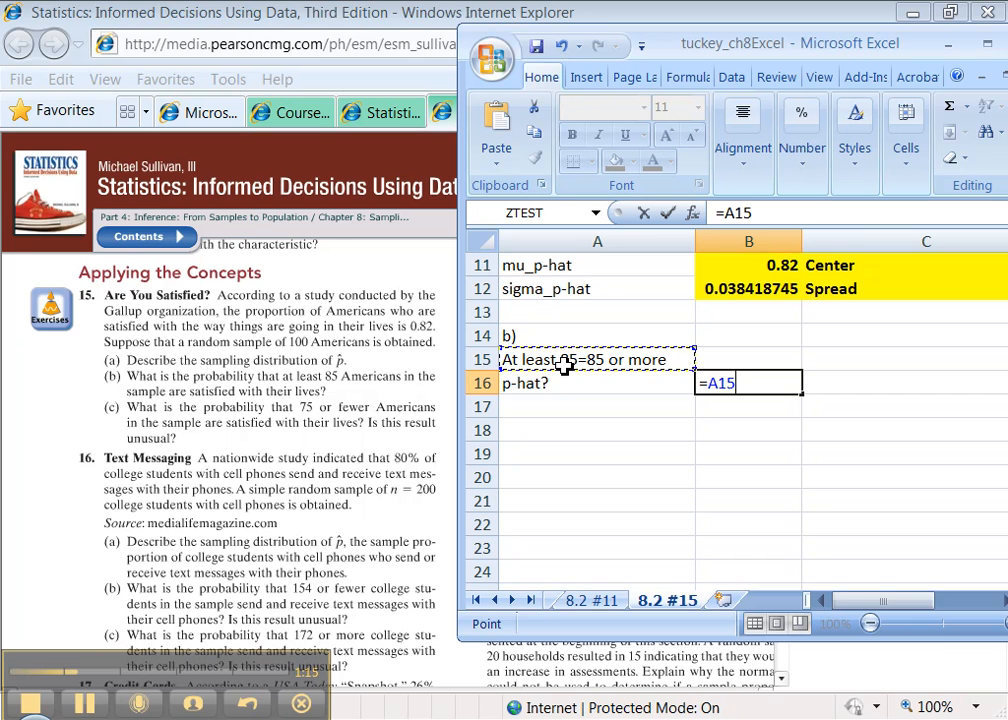
{"action": "key", "text": "BackSpace"}
{"action": "key", "text": "BackSpace"}
{"action": "key", "text": "BackSpace"}
{"action": "key", "text": "BackSpace"}
{"action": "key", "text": "Return"}
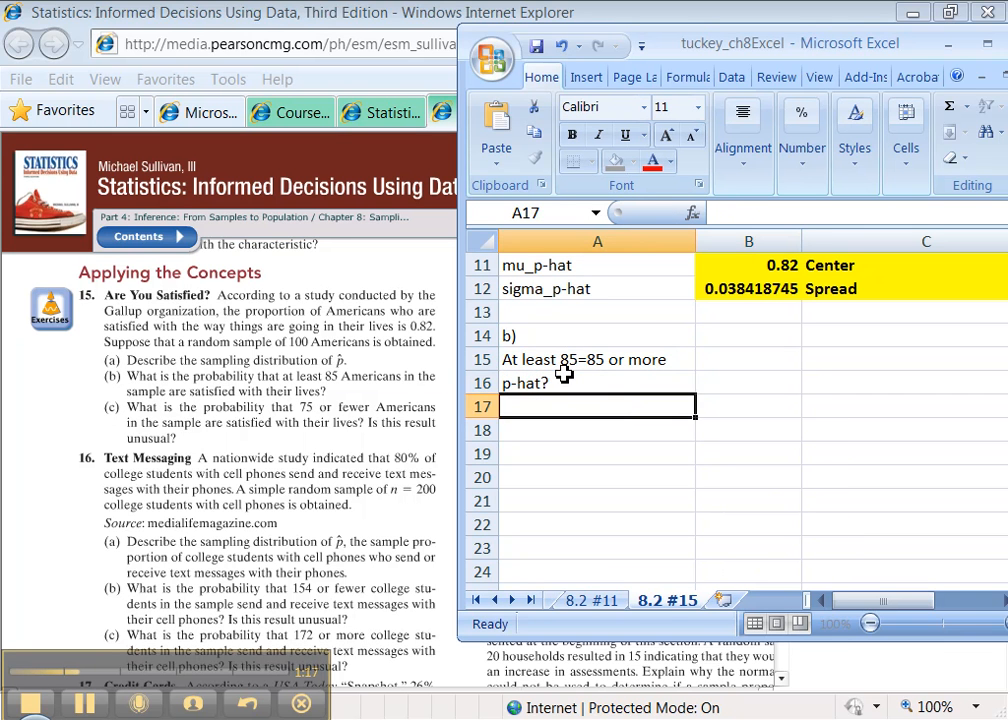
Change the label in cell A16 to "p-hat=x/n".
{"action": "left_click", "coordinate": [565, 379]}
{"action": "left_click", "coordinate": [790, 214]}
{"action": "key", "text": "BackSpace"}
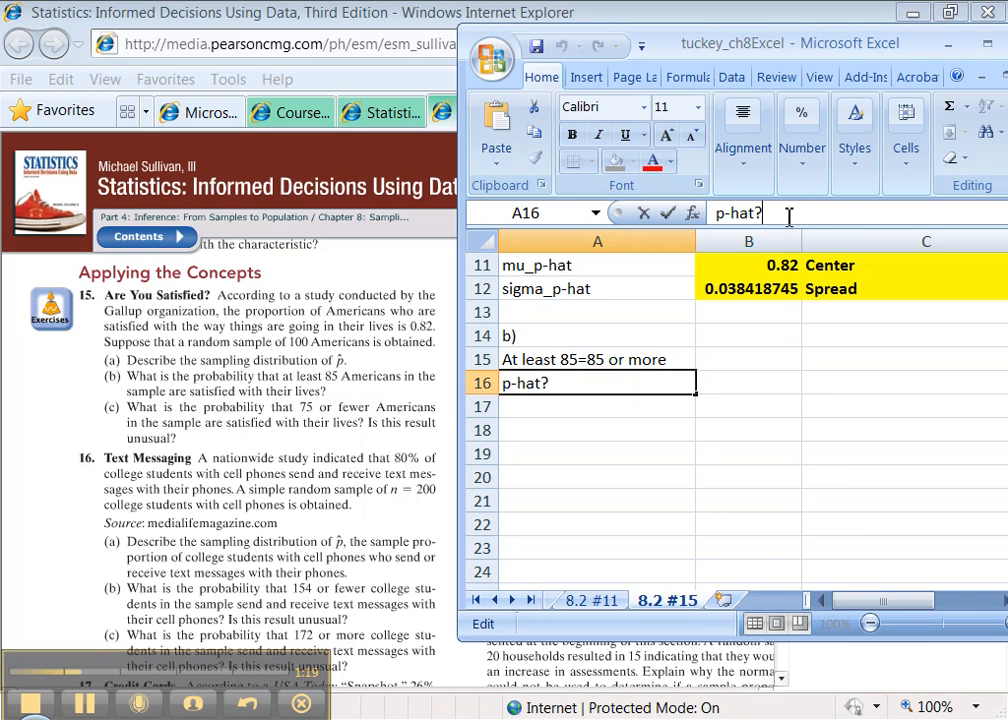
{"action": "type", "text": "=x/n"}
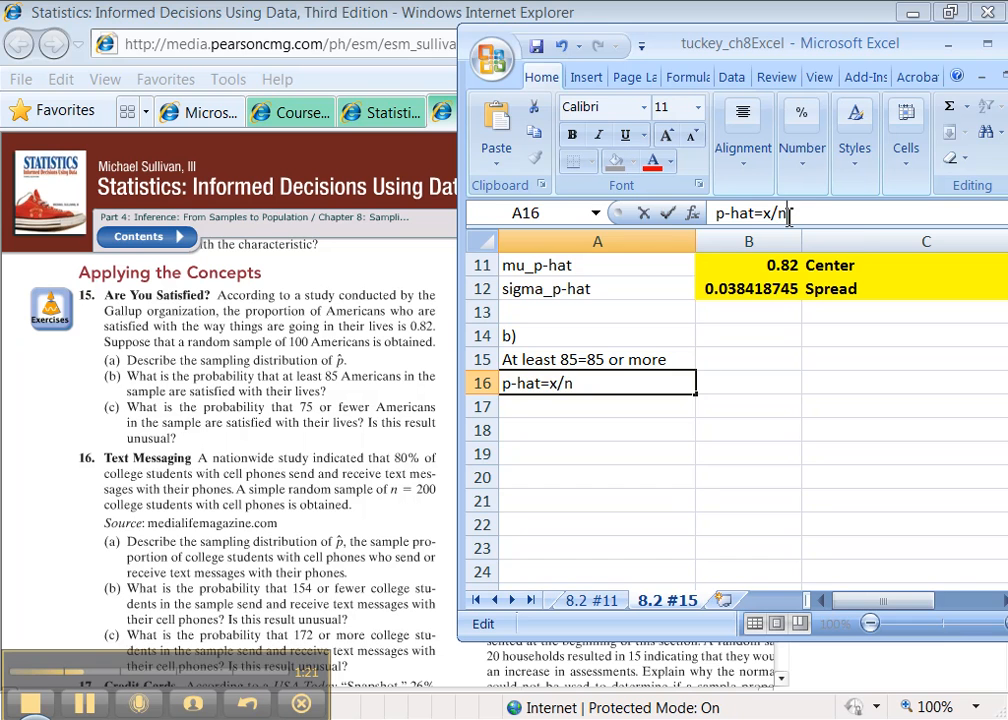
{"action": "key", "text": "Tab"}
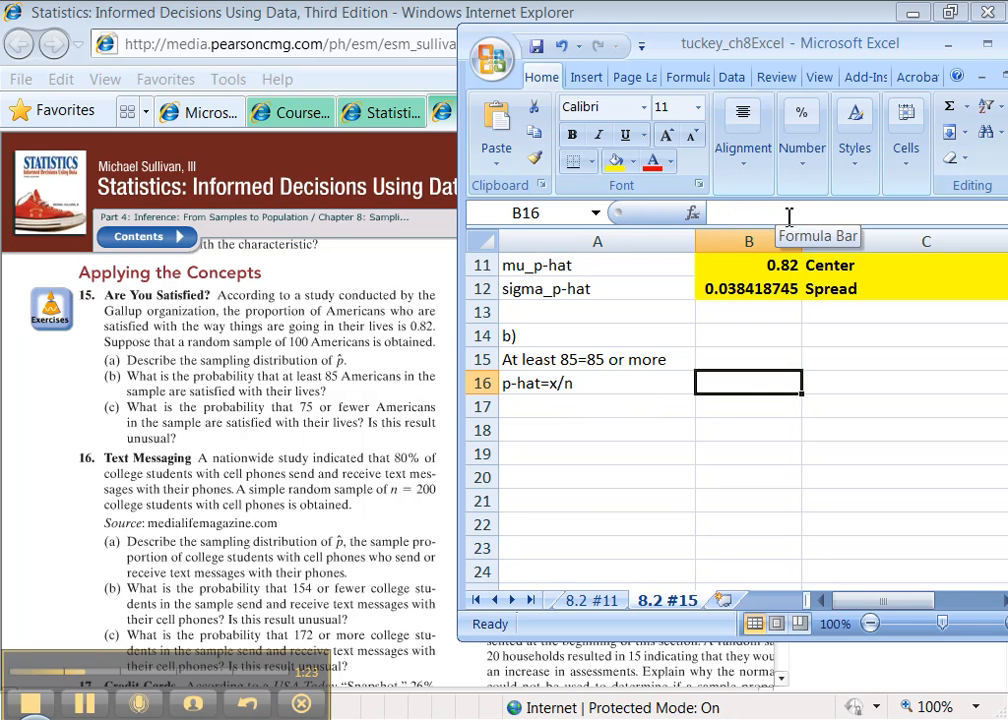
Calculate the sample proportion in cell B16 with the formula =85/100.
{"action": "type", "text": "="}
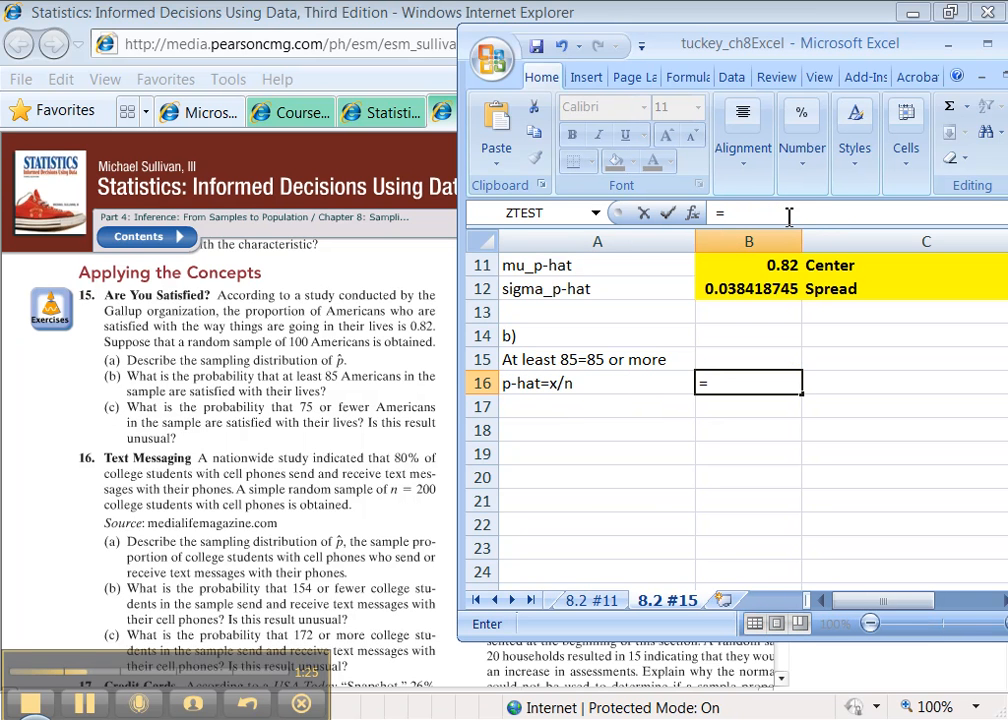
{"action": "type", "text": "85/100"}
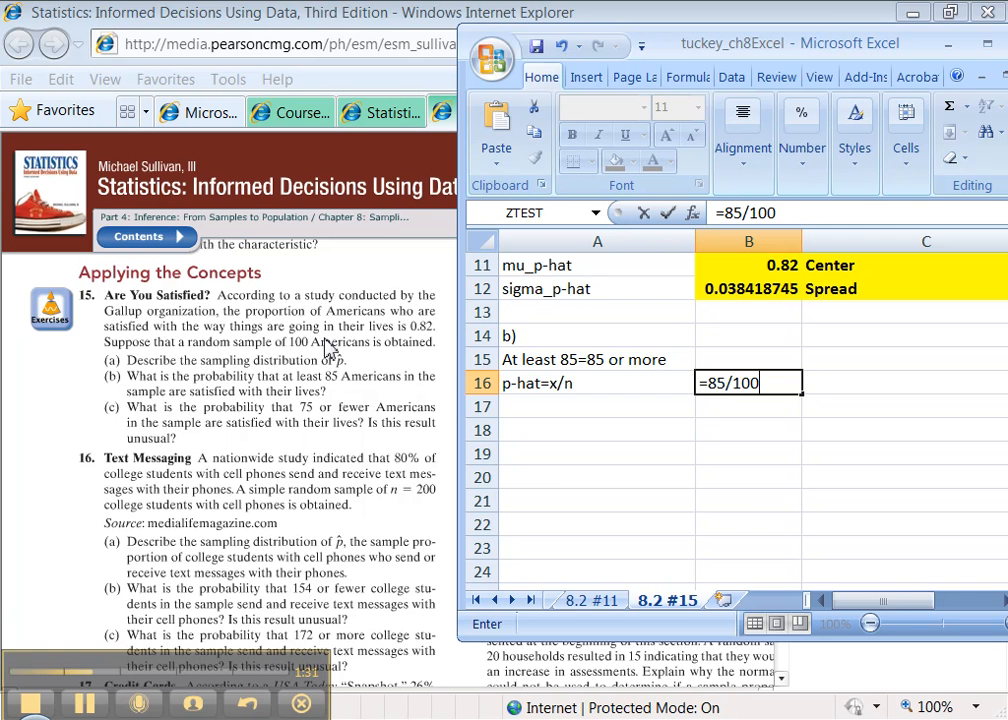
{"action": "key", "text": "Return"}
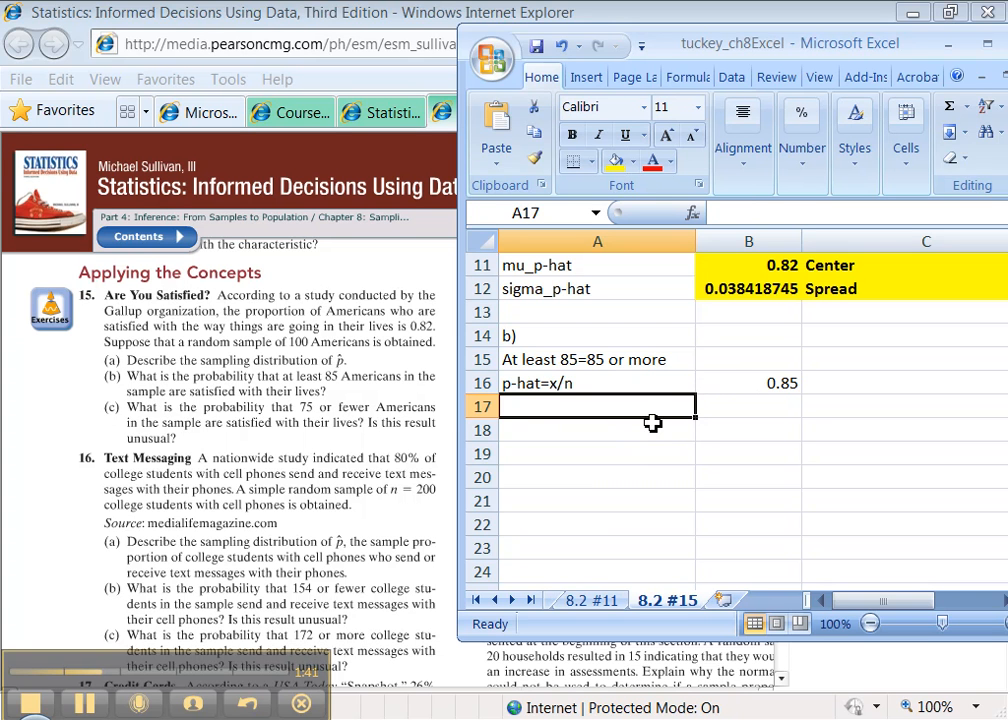
Enter the probability label "P(p-hat>=0.85)" in cell A18, leaving row 17 blank.
{"action": "key", "text": "Down"}
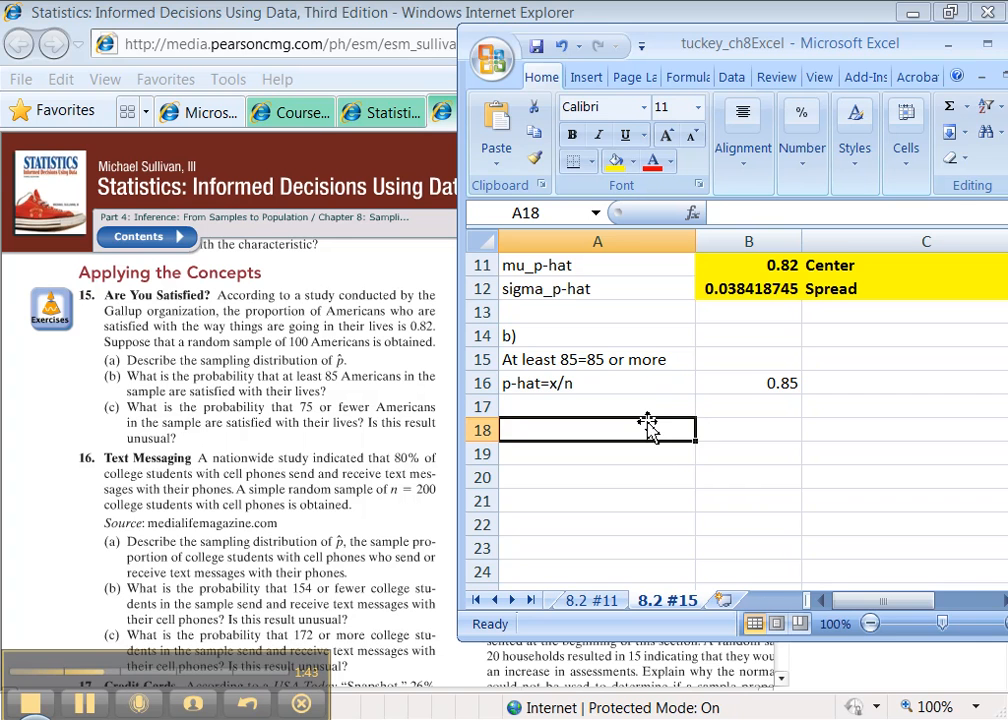
{"action": "type", "text": "P(p"}
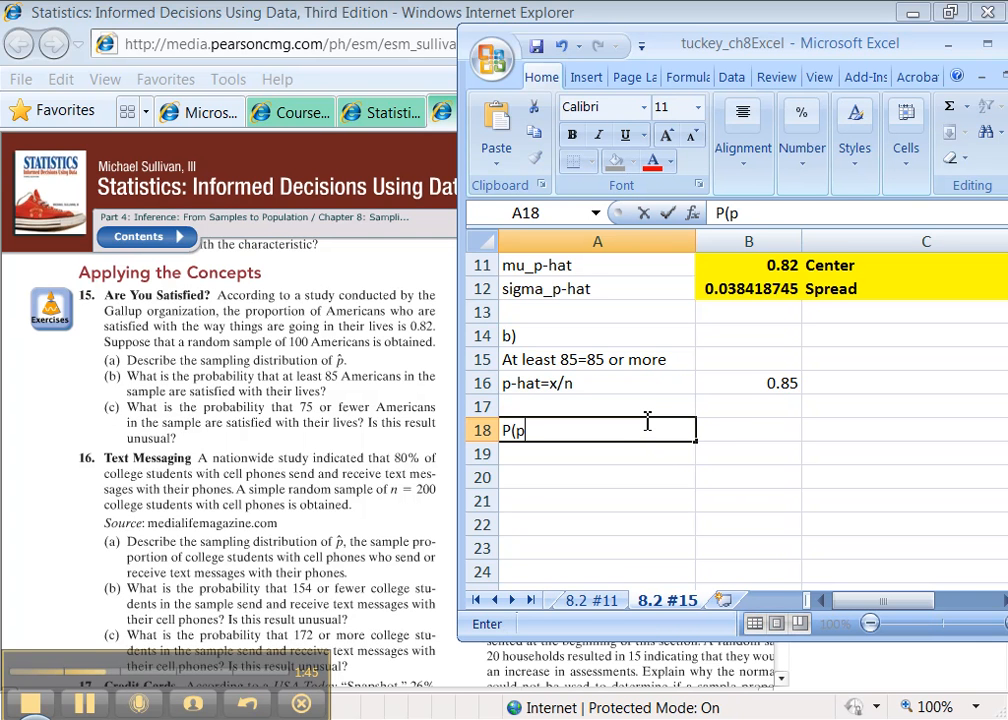
{"action": "type", "text": "-hat>=0."}
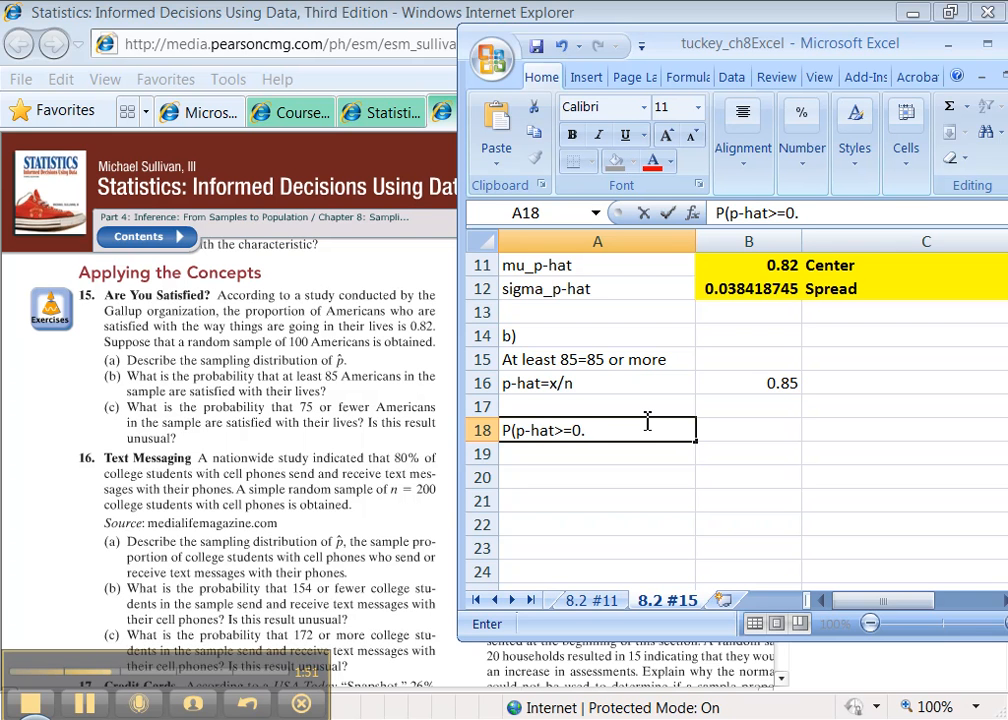
{"action": "type", "text": "85)"}
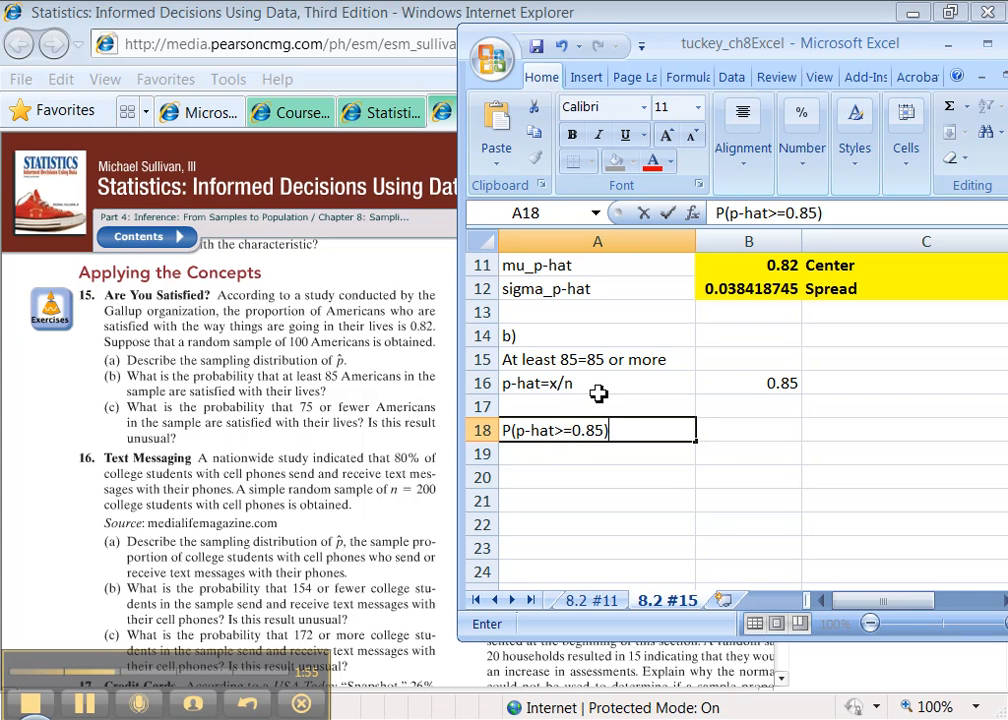
Begin the upper-tail probability formula in cell B18 as =1-NORMDIST(, beside the "P(p-hat>=0.85)" label.
{"action": "left_click", "coordinate": [697, 430]}
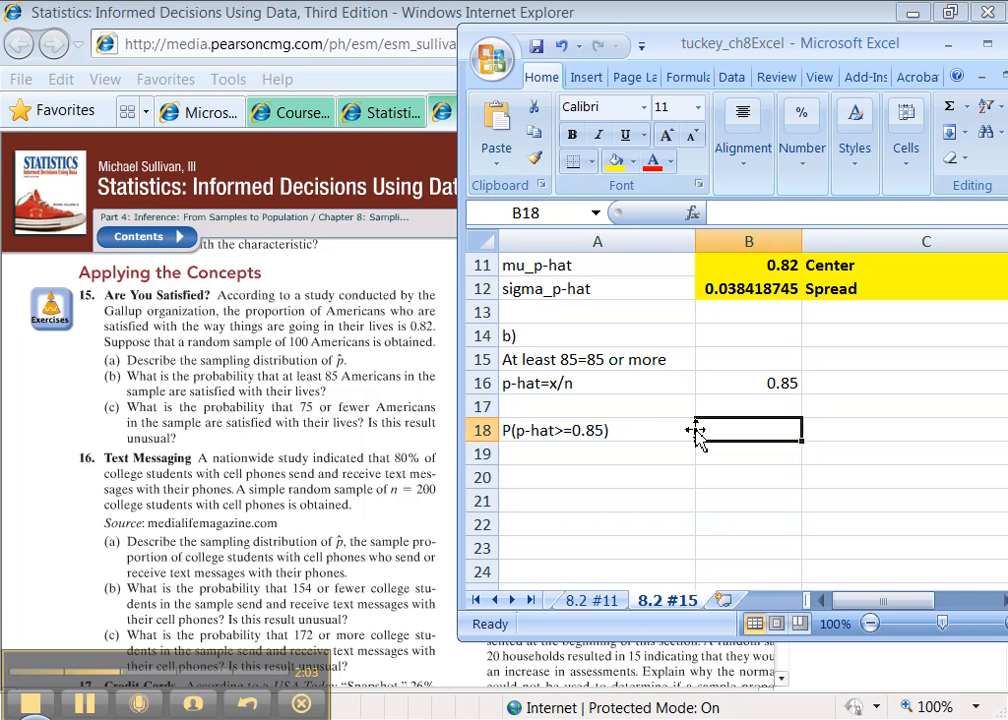
{"action": "type", "text": "="}
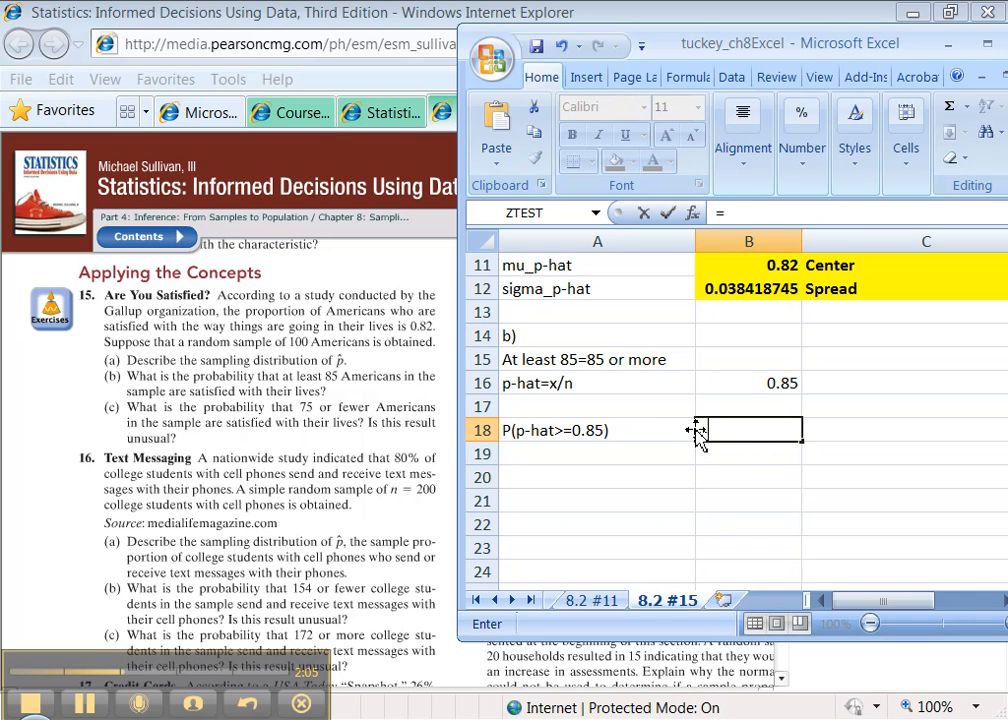
{"action": "type", "text": "N"}
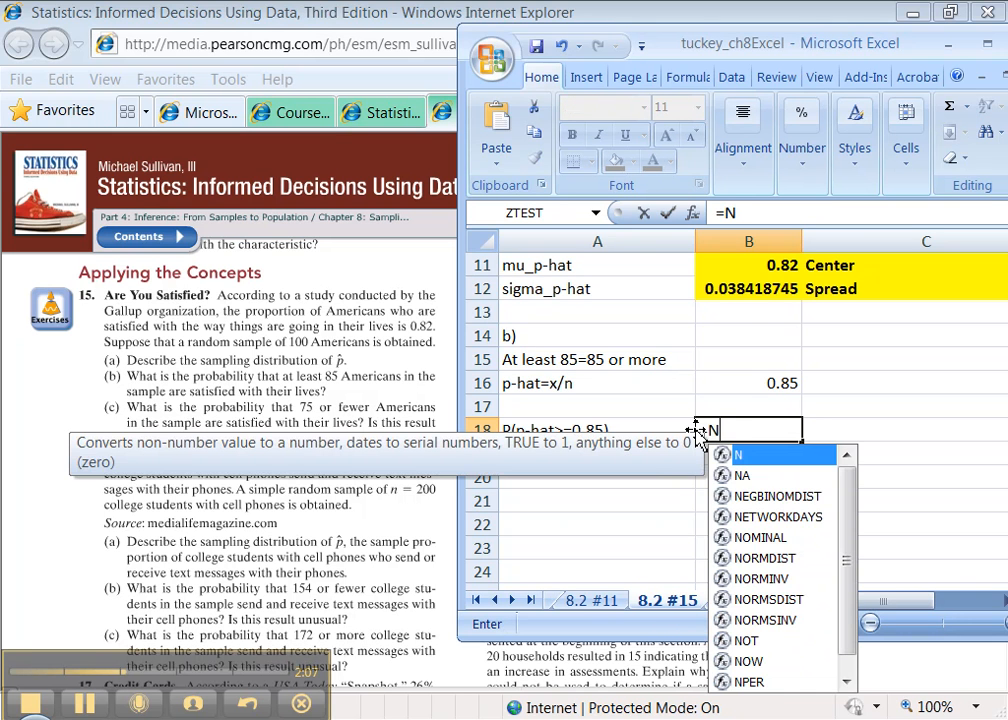
{"action": "type", "text": "ORM"}
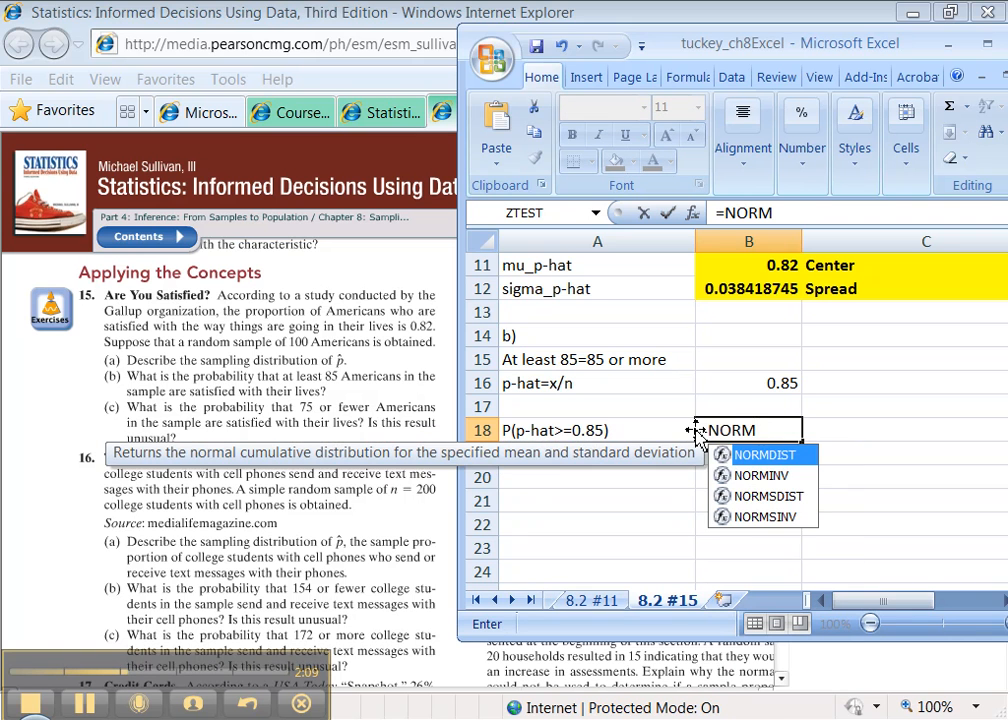
{"action": "double_click", "coordinate": [766, 459]}
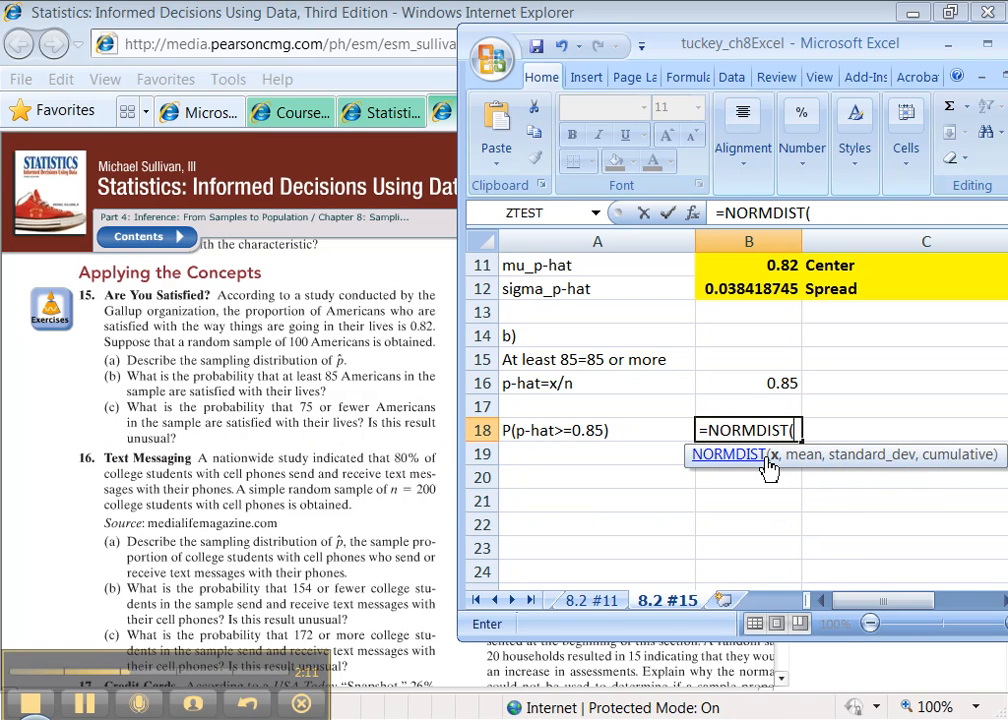
{"action": "left_click", "coordinate": [712, 427]}
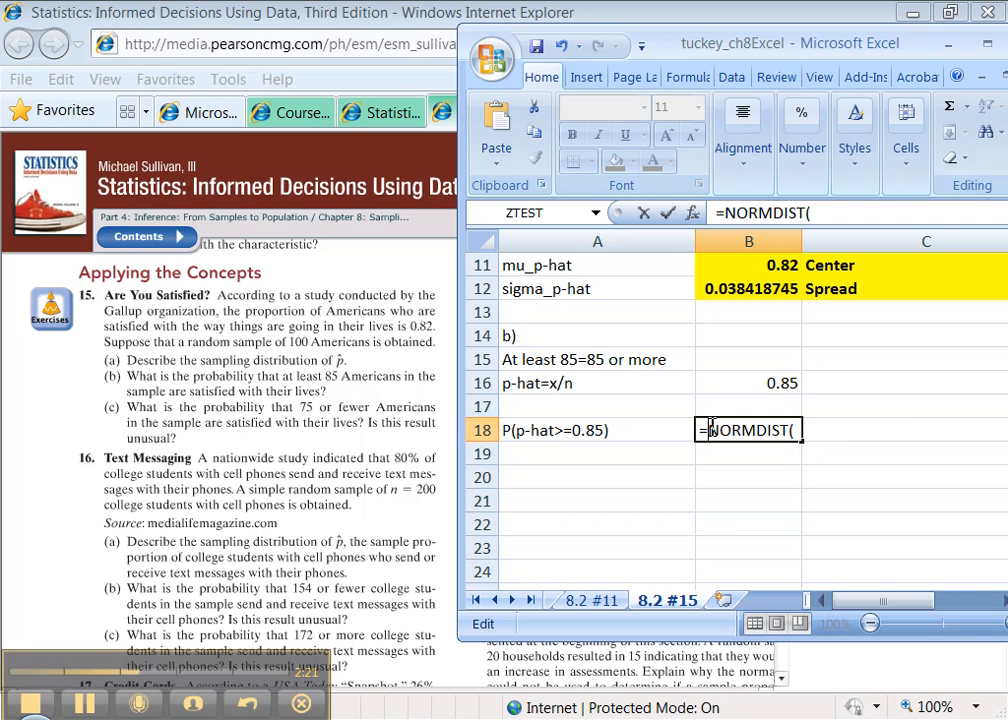
{"action": "type", "text": "1-"}
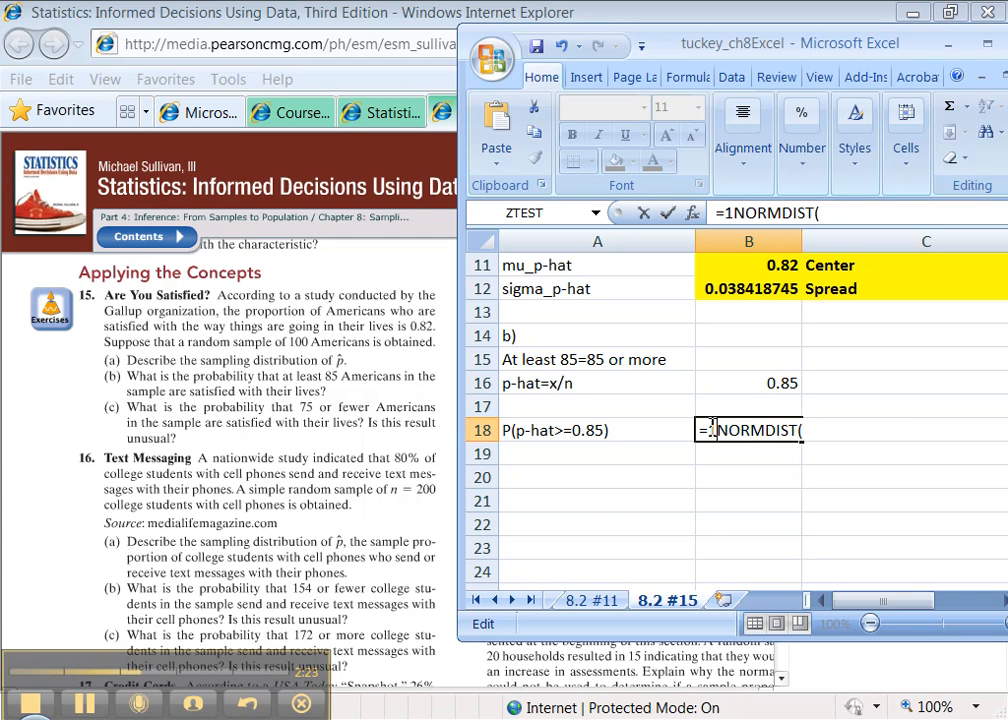
{"action": "left_click", "coordinate": [836, 213]}
{"action": "left_click_drag", "start_coordinate": [740, 213], "coordinate": [836, 217]}
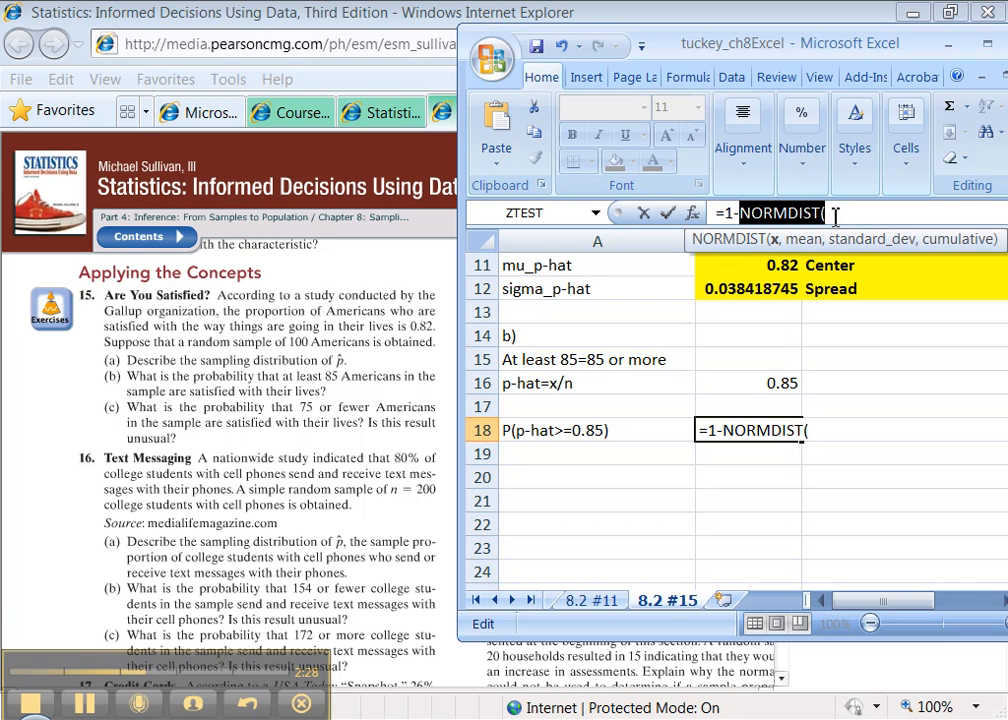
{"action": "left_click", "coordinate": [729, 213]}
{"action": "double_click", "coordinate": [729, 213]}
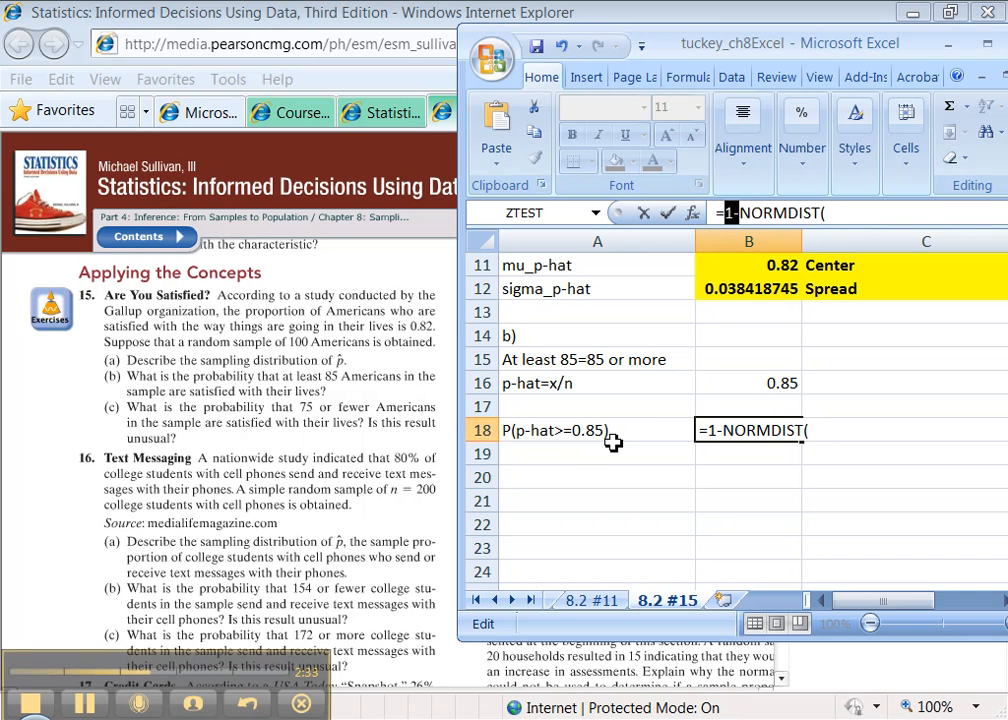
Complete the formula in cell B18 as =1-NORMDIST(B16,B11,B12,TRUE).
{"action": "left_click", "coordinate": [856, 213]}
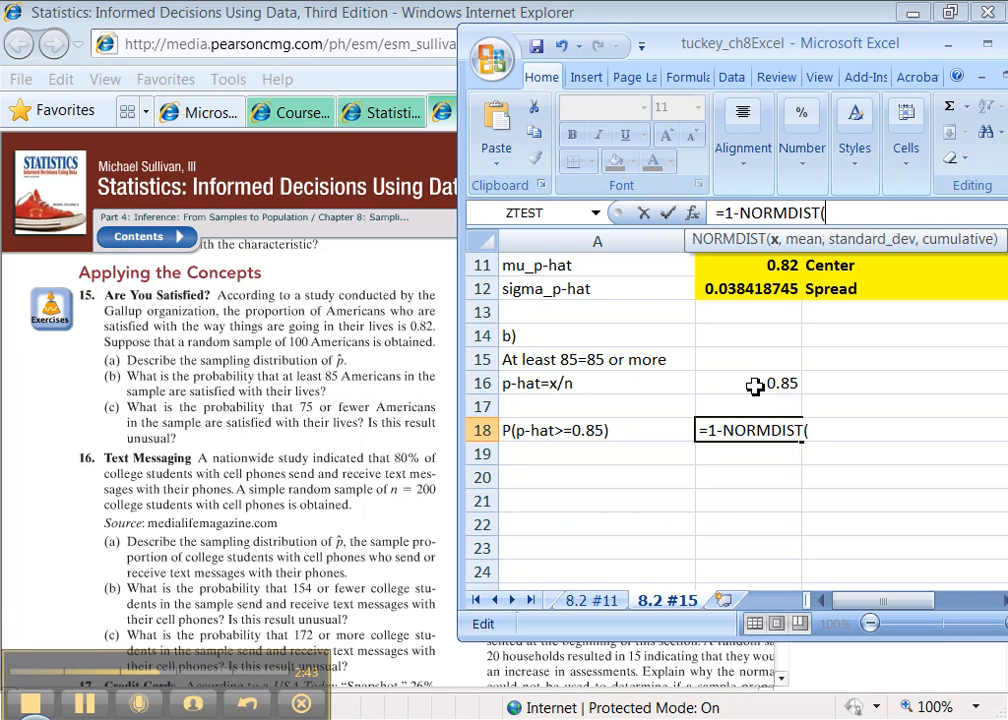
{"action": "left_click", "coordinate": [755, 387]}
{"action": "type", "text": ","}
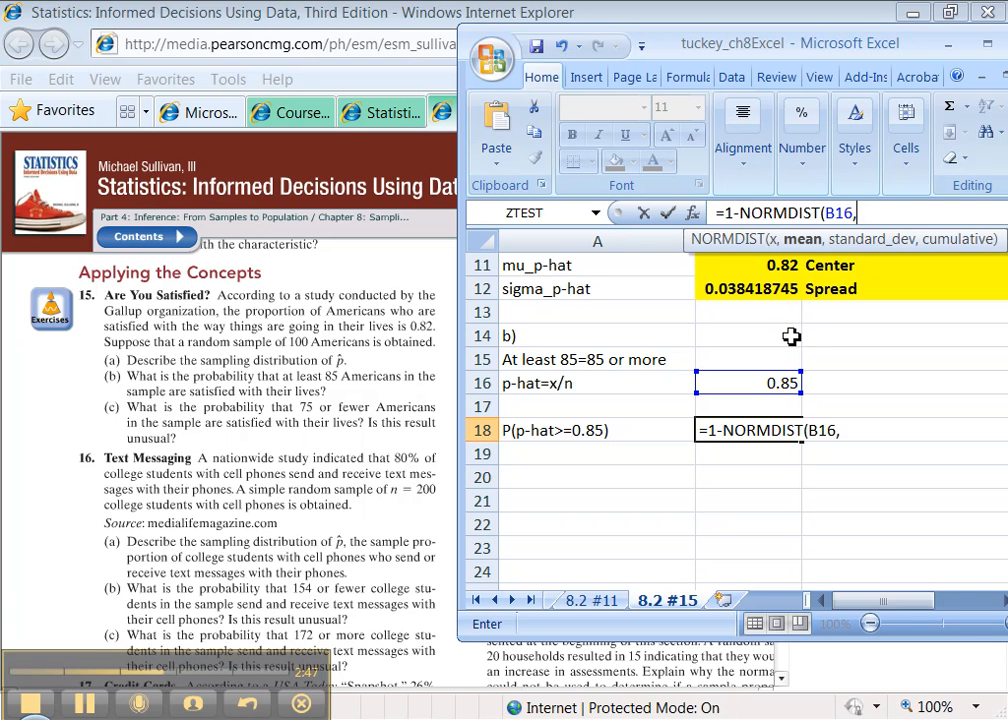
{"action": "left_click", "coordinate": [772, 263]}
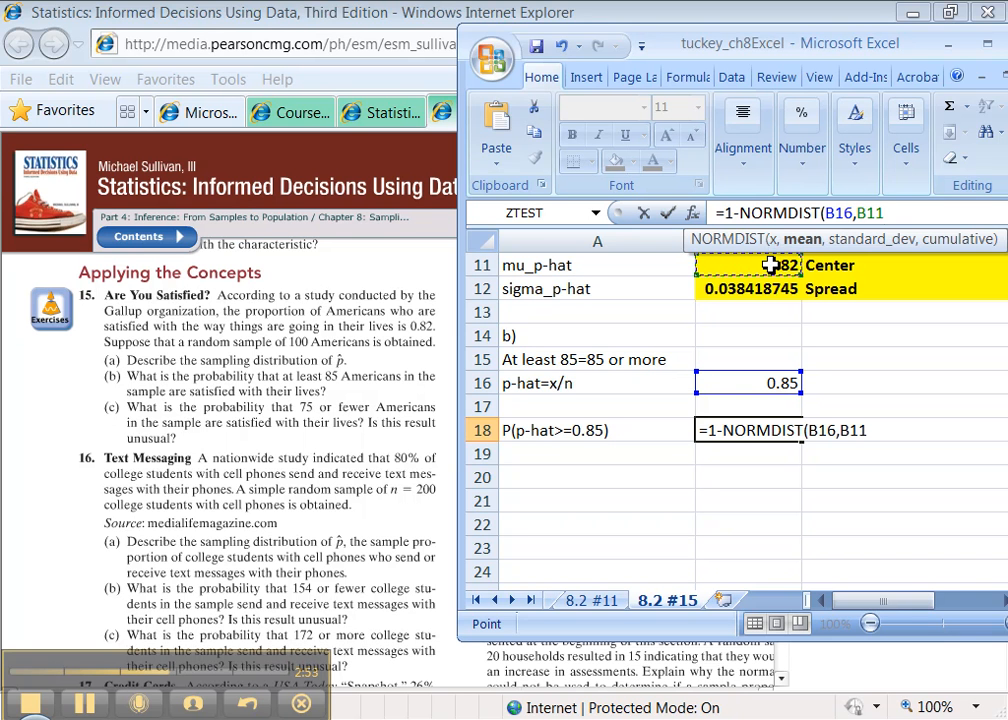
{"action": "type", "text": ","}
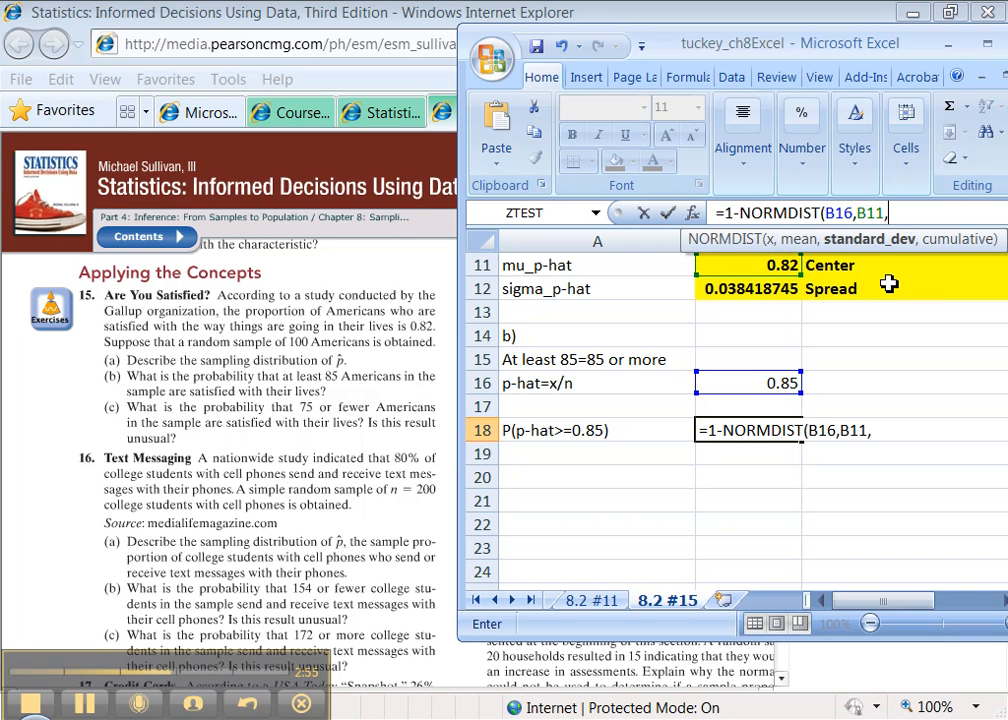
{"action": "left_click", "coordinate": [768, 289]}
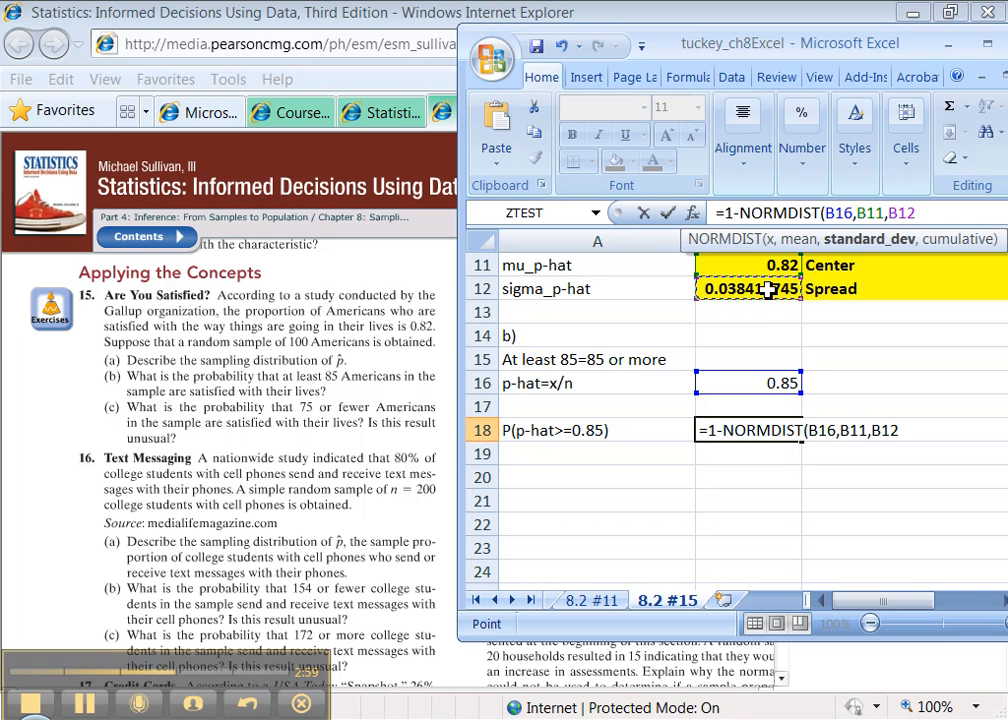
{"action": "type", "text": ","}
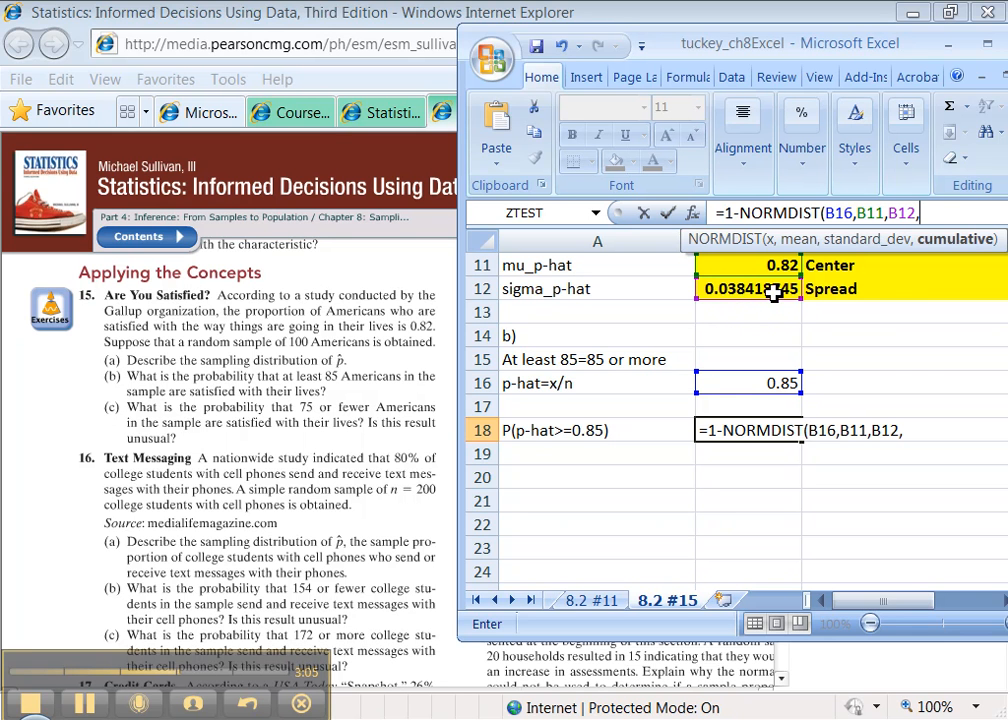
{"action": "type", "text": "TRUE"}
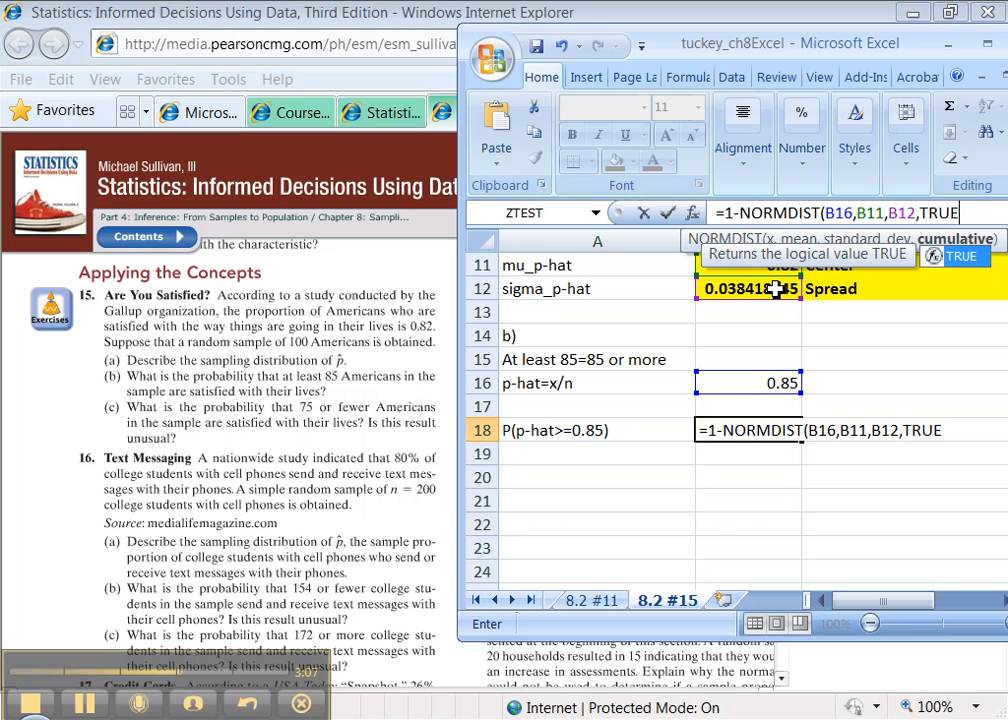
{"action": "type", "text": ")"}
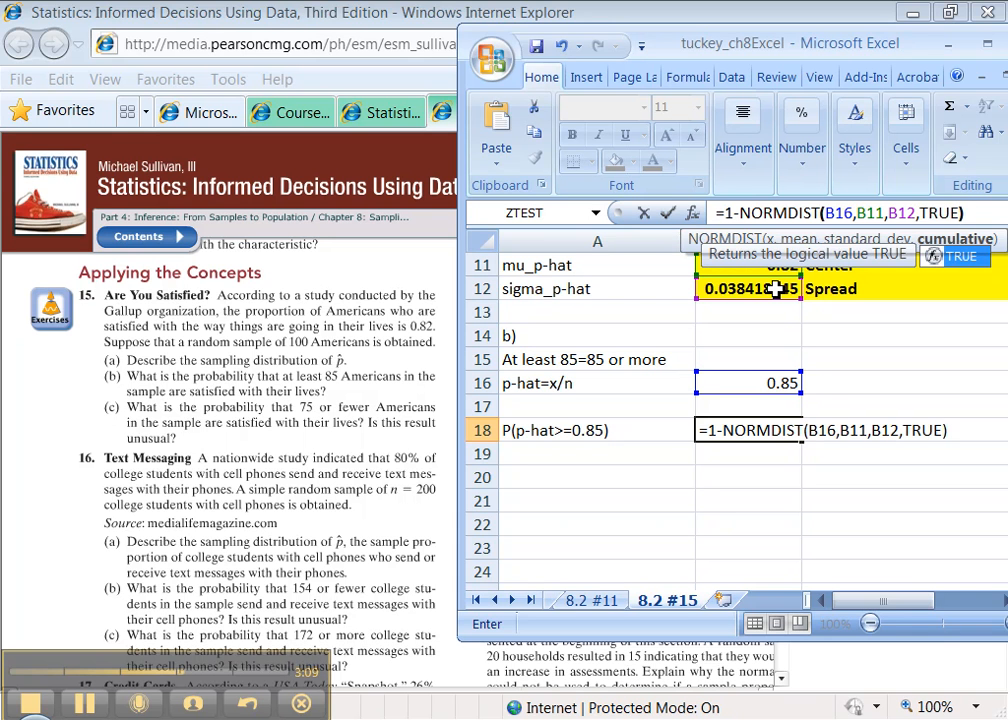
{"action": "key", "text": "Return"}
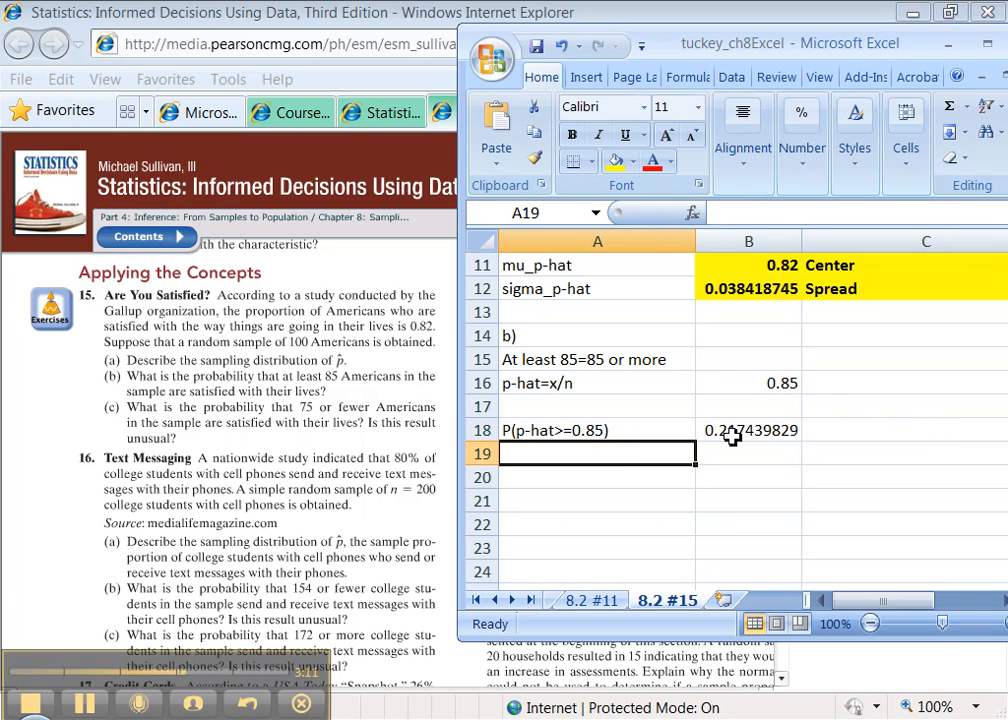
Make the probability label and result in cells A18:B18 bold with a yellow fill.
{"action": "left_click_drag", "start_coordinate": [733, 432], "coordinate": [657, 432]}
{"action": "key", "text": "ctrl+b"}
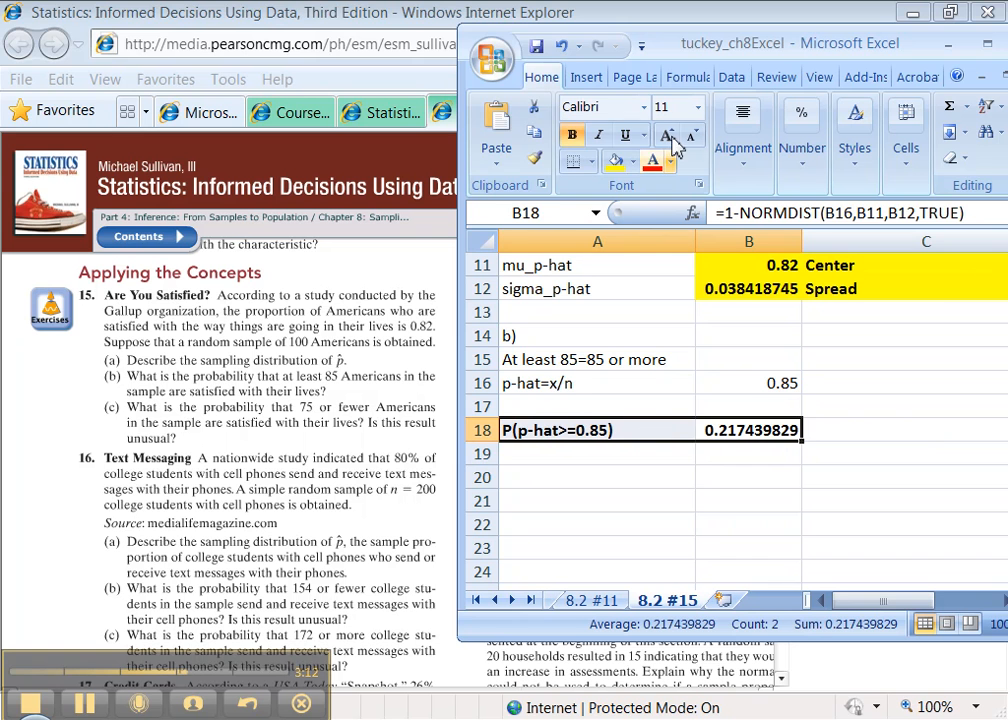
{"action": "left_click", "coordinate": [614, 160]}
Enter the part label "c)" in cell A20, leaving row 19 blank.
{"action": "left_click", "coordinate": [541, 478]}
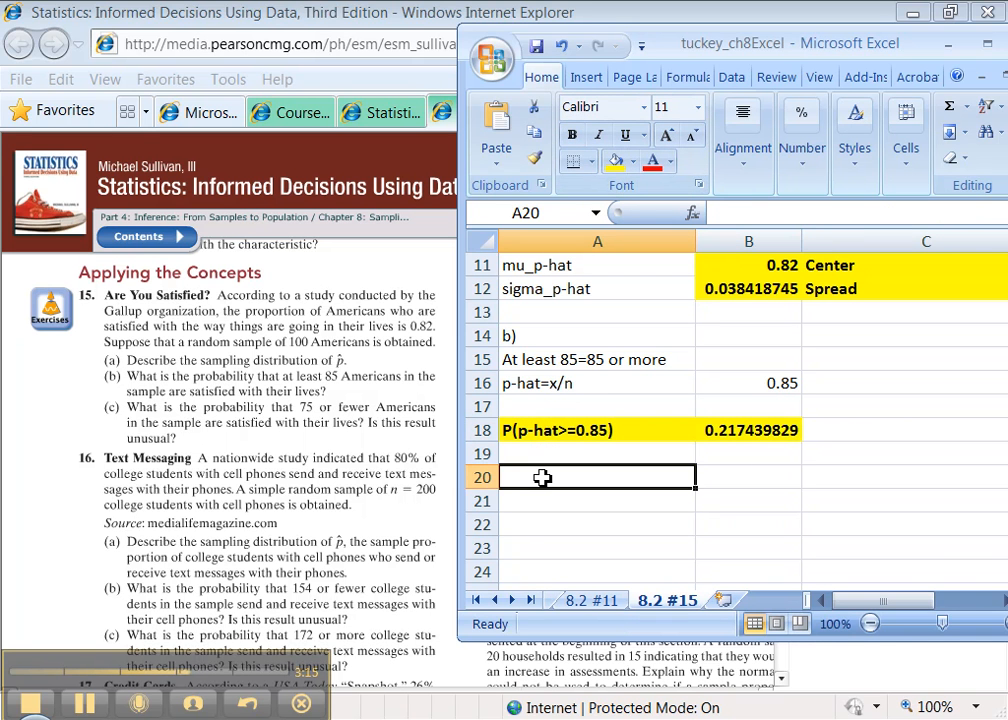
{"action": "type", "text": "c)"}
{"action": "key", "text": "Return"}
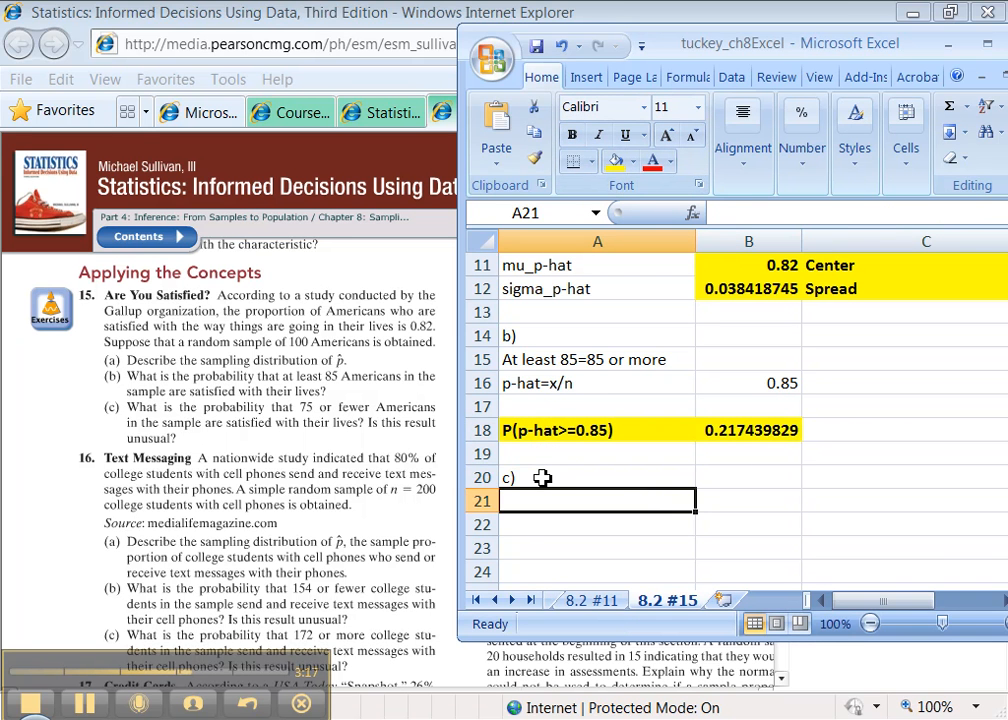
Write the description "Fewer than 75" in cell A21, below the "c)" label.
{"action": "type", "text": "A"}
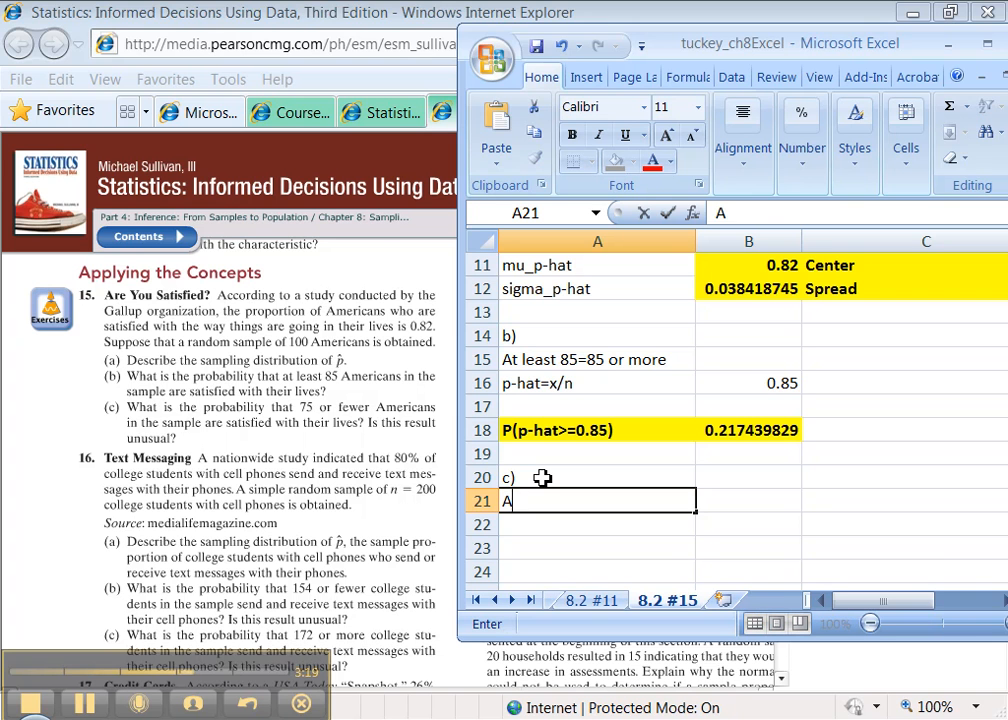
{"action": "key", "text": "BackSpace"}
{"action": "type", "text": "Fewere"}
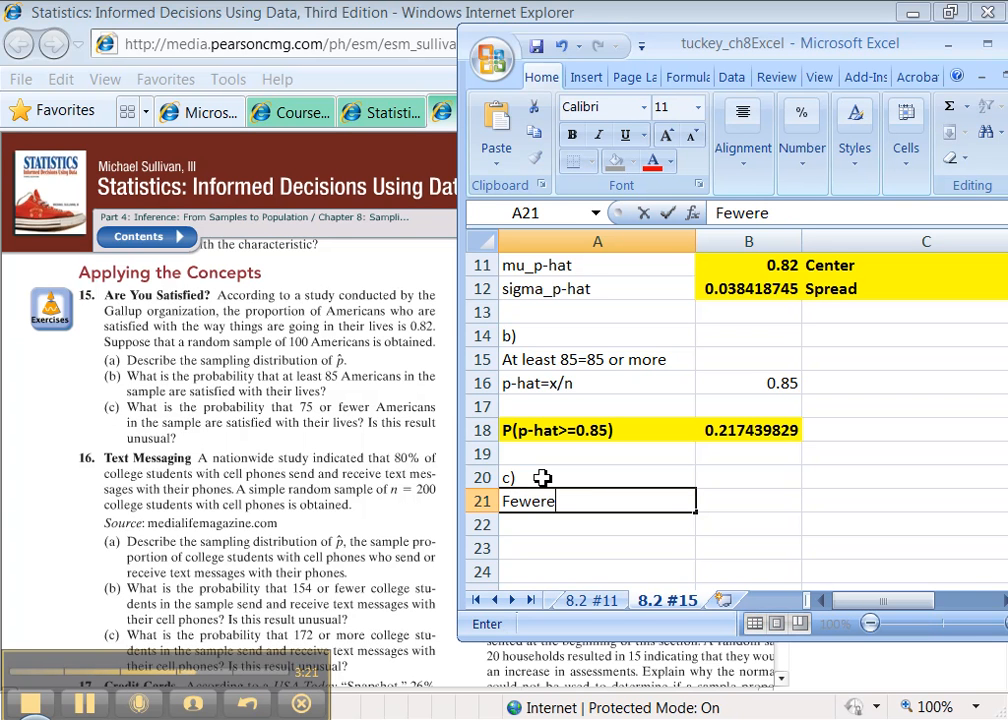
{"action": "key", "text": "BackSpace"}
{"action": "type", "text": "than"}
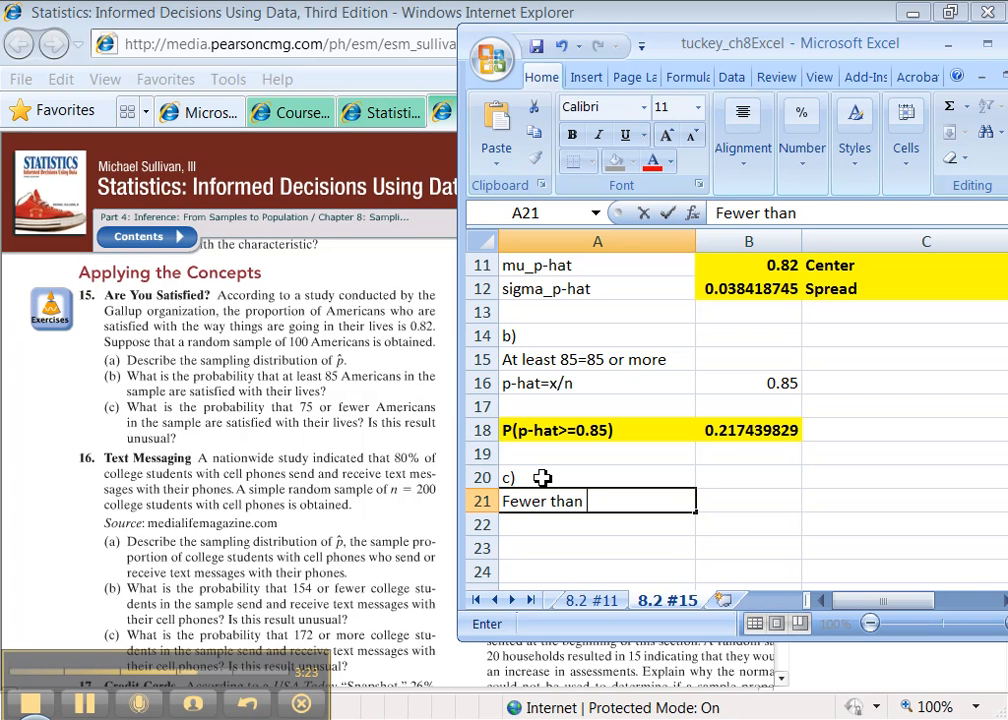
{"action": "type", "text": " 75"}
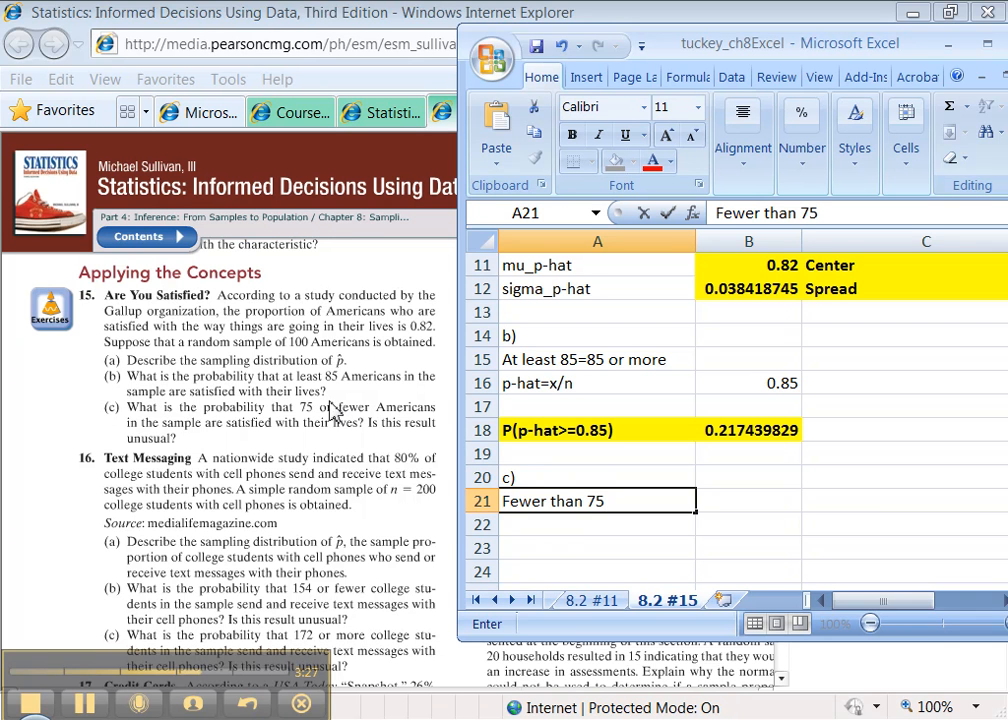
Change the description in cell A21 to "75 or fewer".
{"action": "left_click_drag", "start_coordinate": [586, 503], "coordinate": [502, 503]}
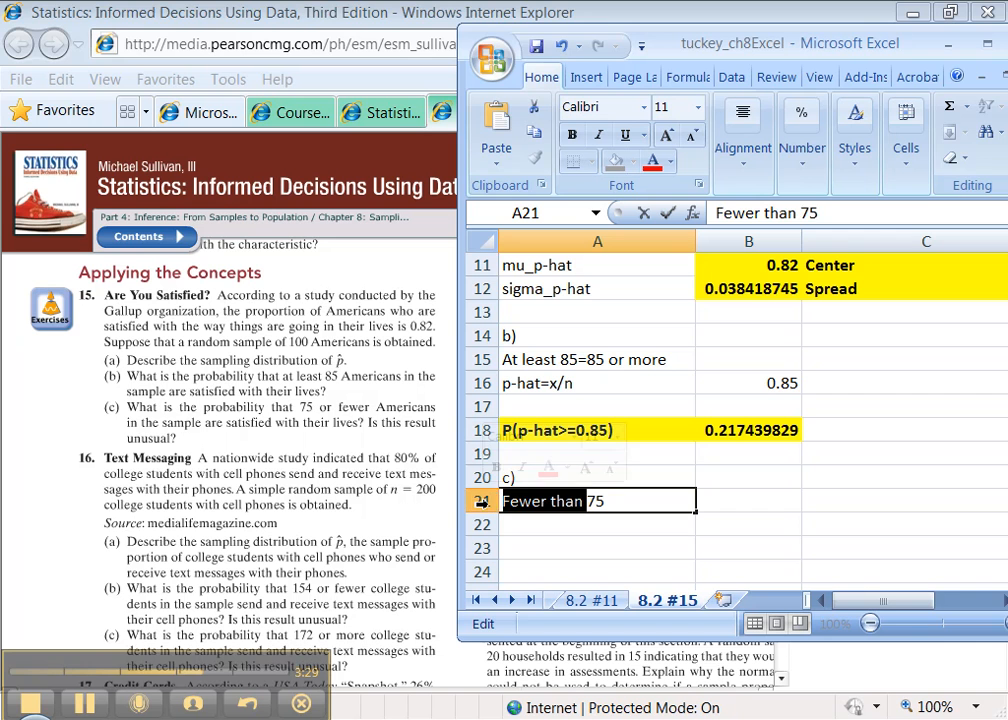
{"action": "key", "text": "BackSpace"}
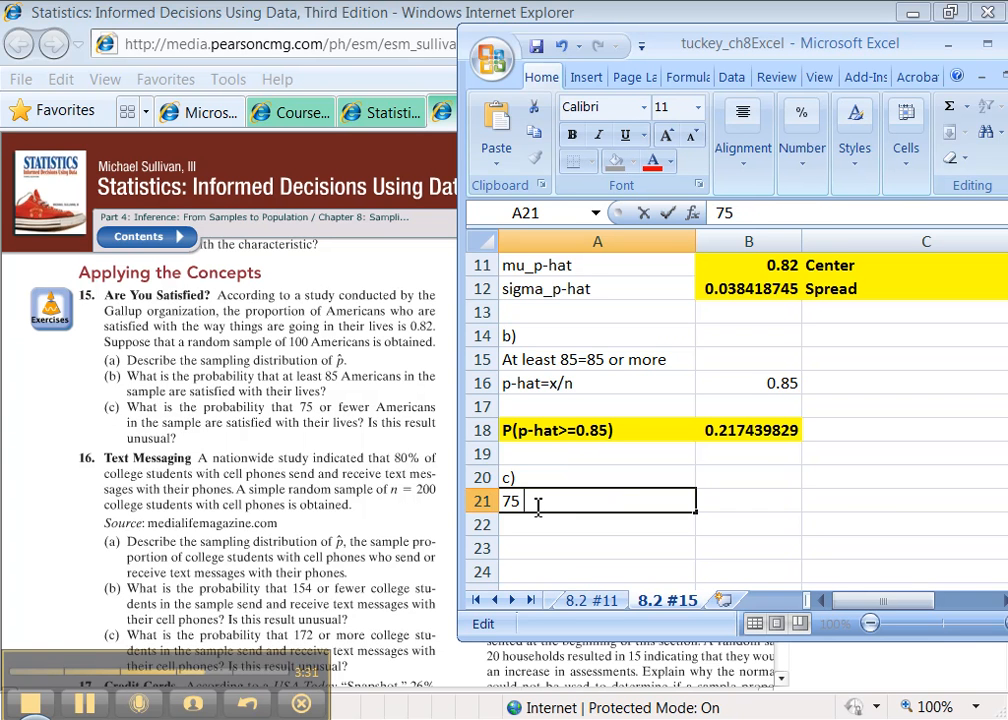
{"action": "type", "text": "or fewer"}
{"action": "key", "text": "Return"}
Enter the label "p-hat" in cell A22 and calculate its value in B22 with the formula =75/100.
{"action": "type", "text": "p"}
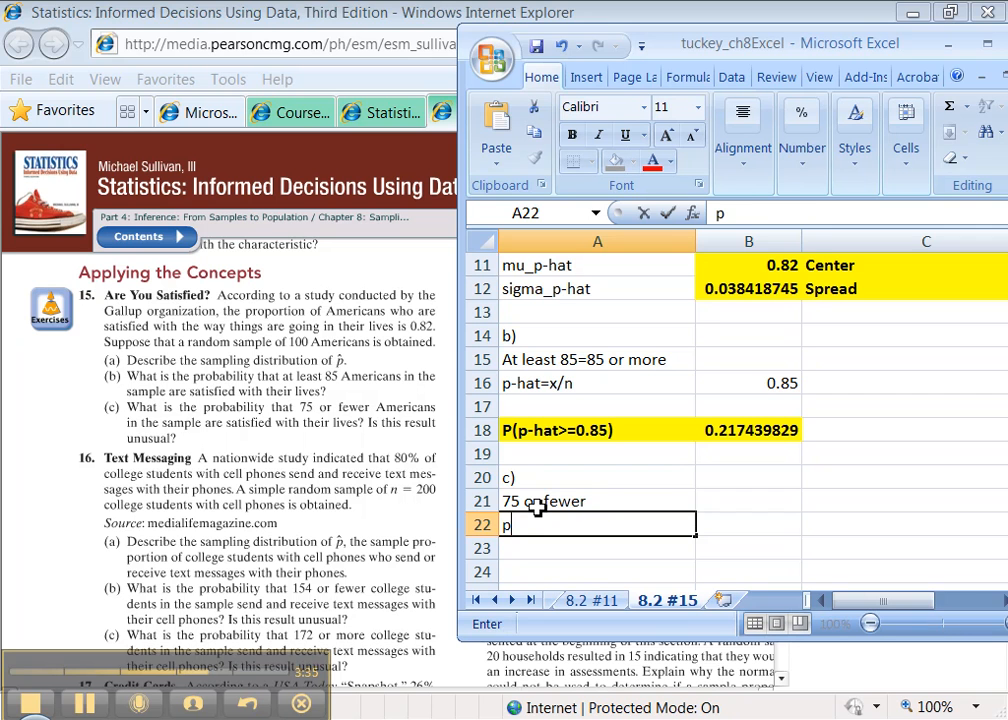
{"action": "type", "text": "-hat"}
{"action": "key", "text": "Tab"}
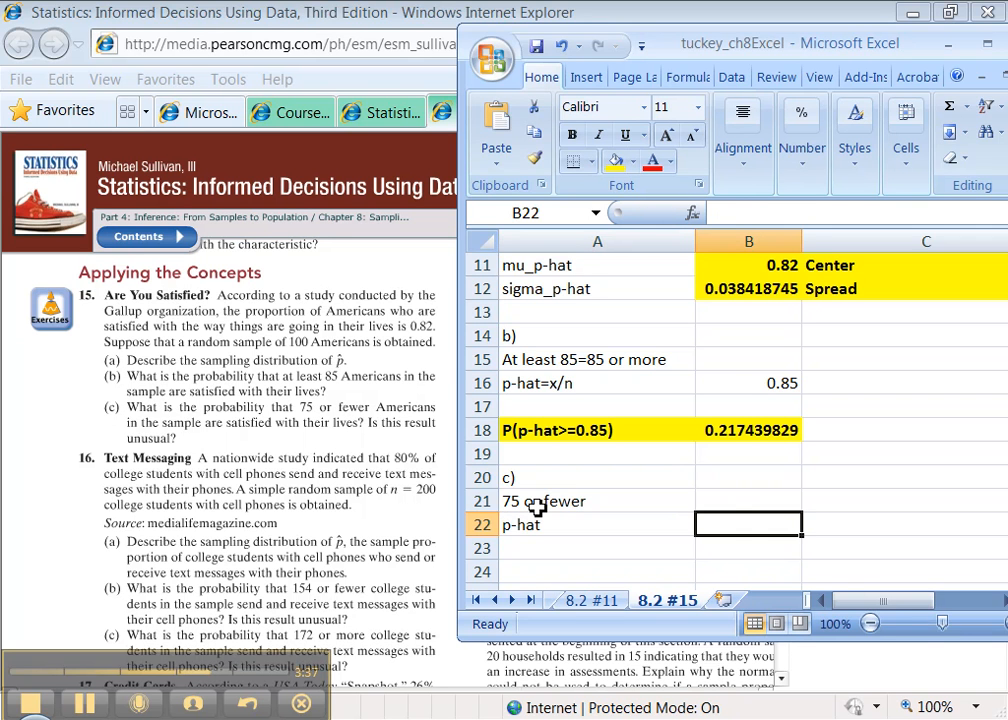
{"action": "type", "text": "=75/"}
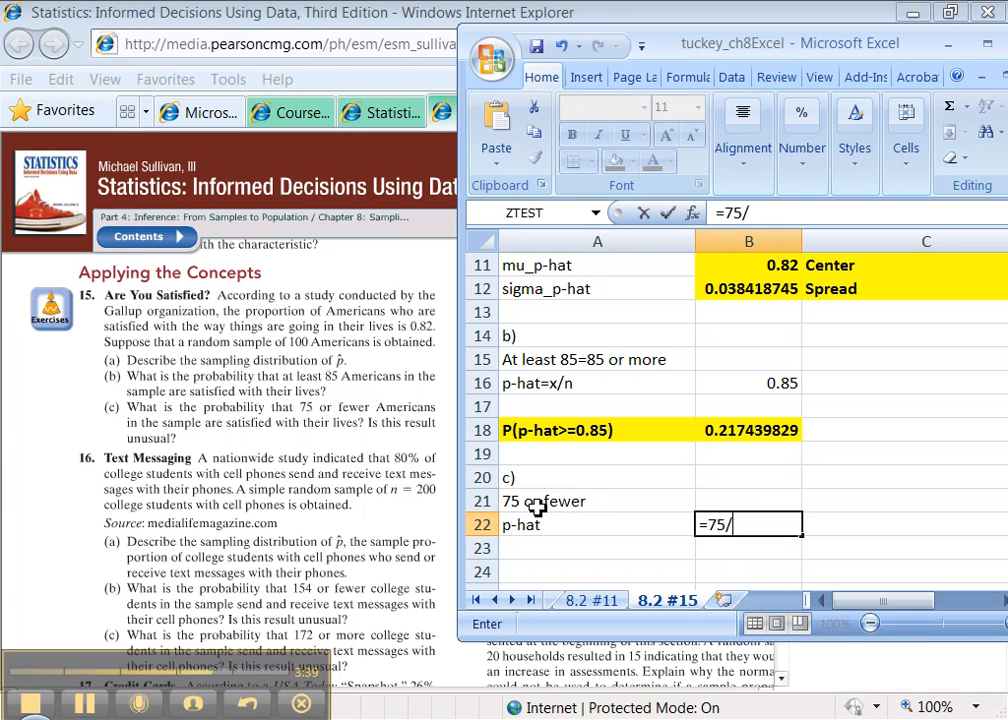
{"action": "type", "text": "100"}
{"action": "key", "text": "Return"}
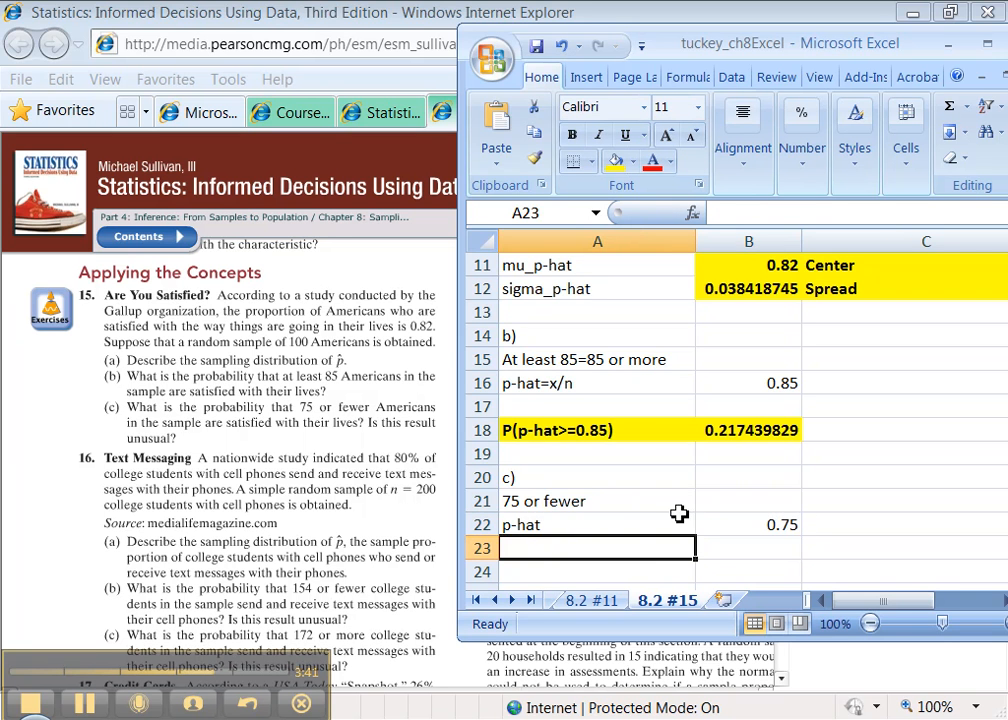
Enter the label "P(p-hat<=0.75)" in cell A24, leaving row 23 blank.
{"action": "scroll", "coordinate": [684, 522], "scroll_direction": "down", "scroll_amount": 2}
{"action": "scroll", "coordinate": [690, 530], "scroll_direction": "up", "scroll_amount": 2}
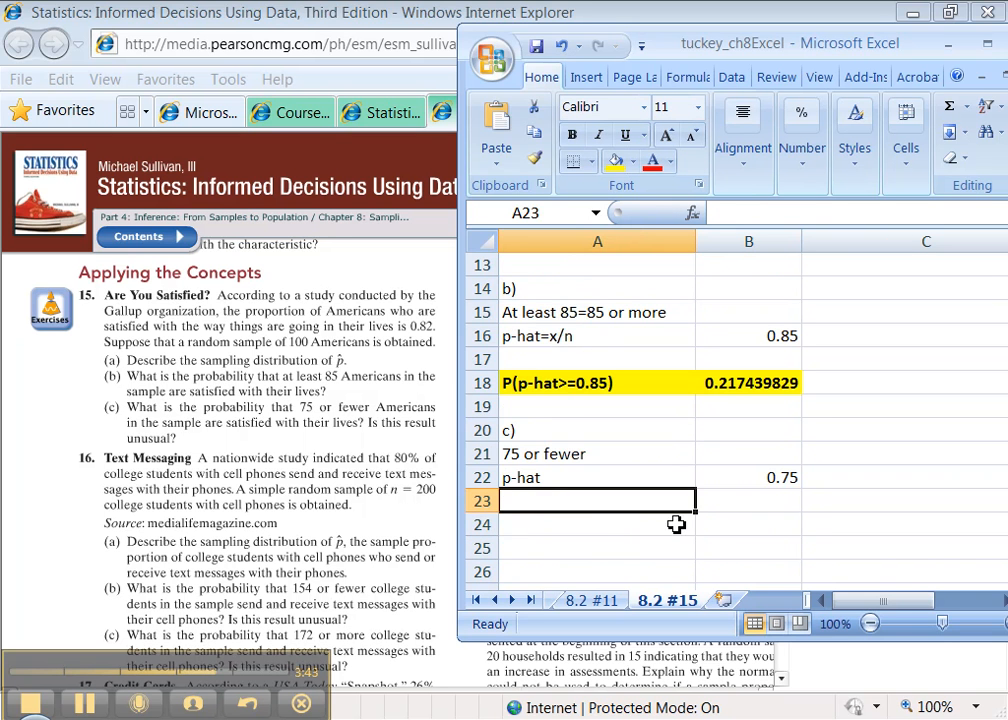
{"action": "left_click", "coordinate": [655, 527]}
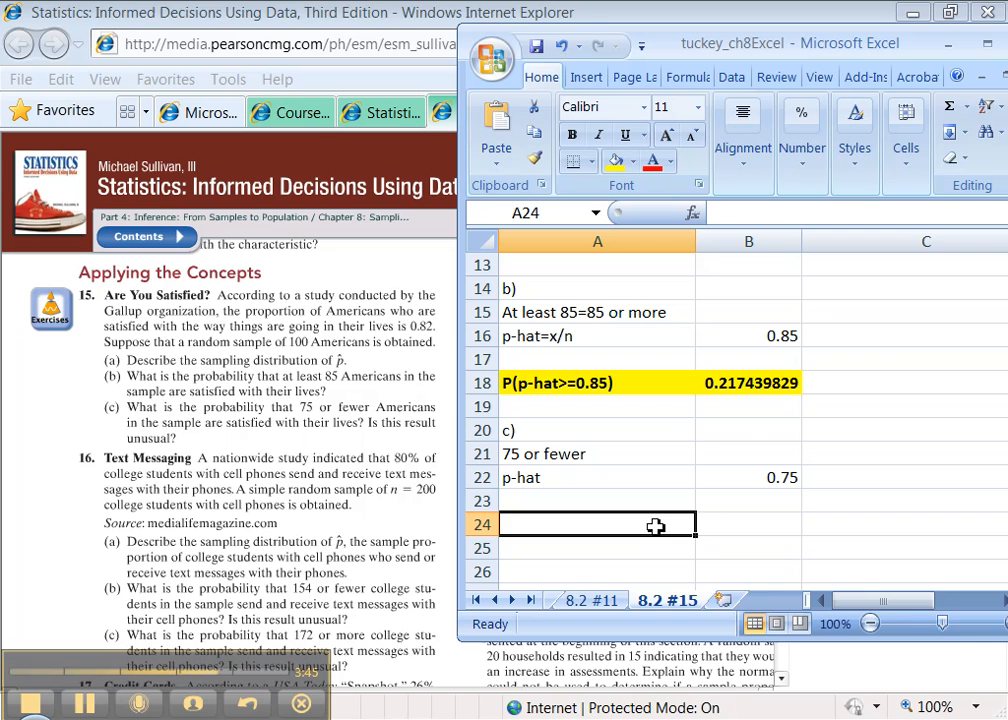
{"action": "type", "text": "P"}
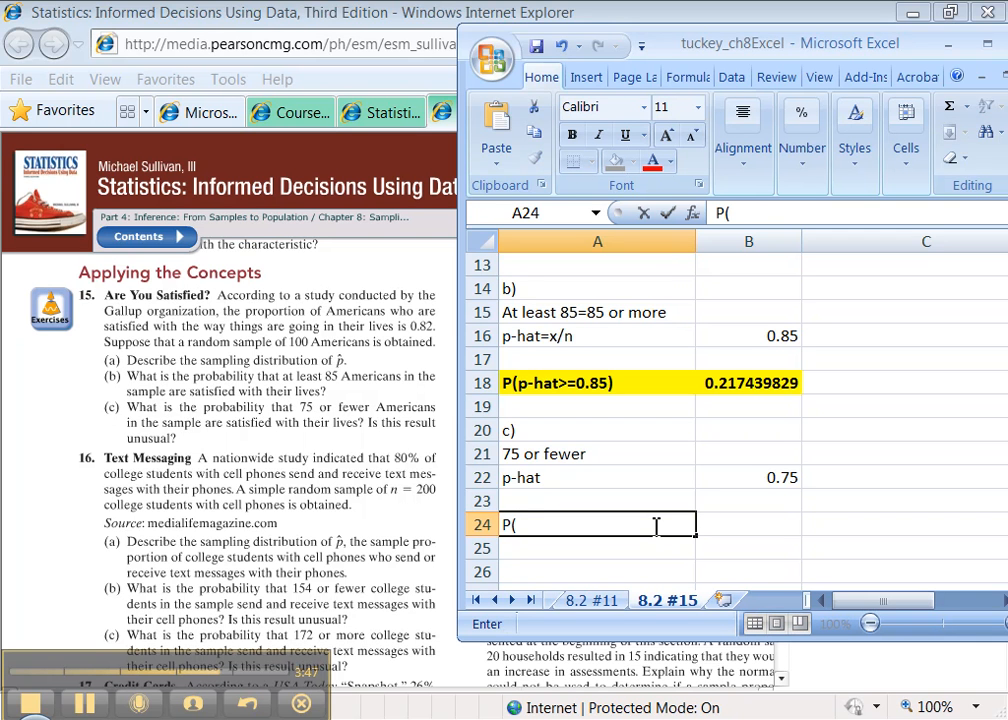
{"action": "type", "text": "(p-hat<="}
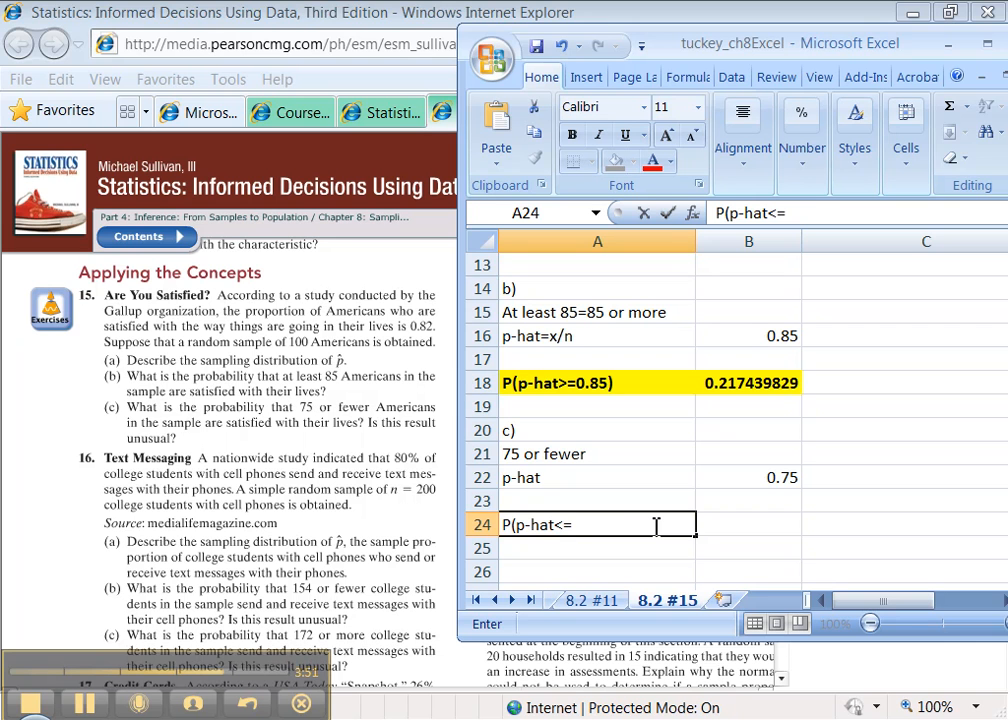
{"action": "type", "text": "0.75"}
{"action": "key", "text": "Tab"}
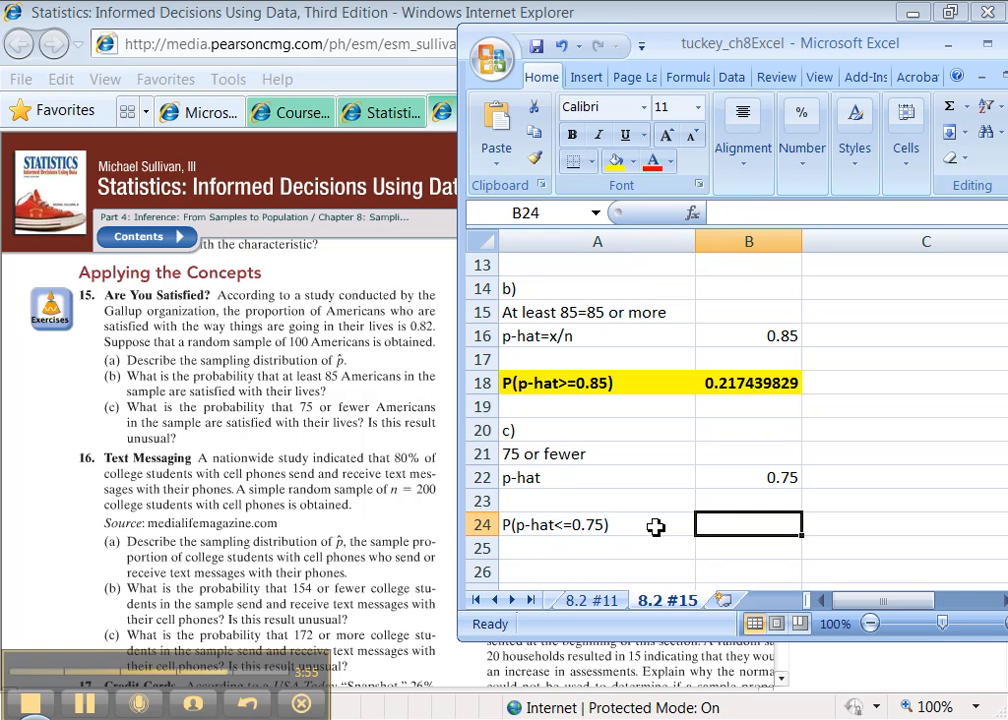
Calculate the probability for part c) in cell B24 with the formula =NORMDIST(B22,B11,B12,TRUE), maximizing the workbook window while building it.
{"action": "scroll", "coordinate": [655, 527], "scroll_direction": "up", "scroll_amount": 1}
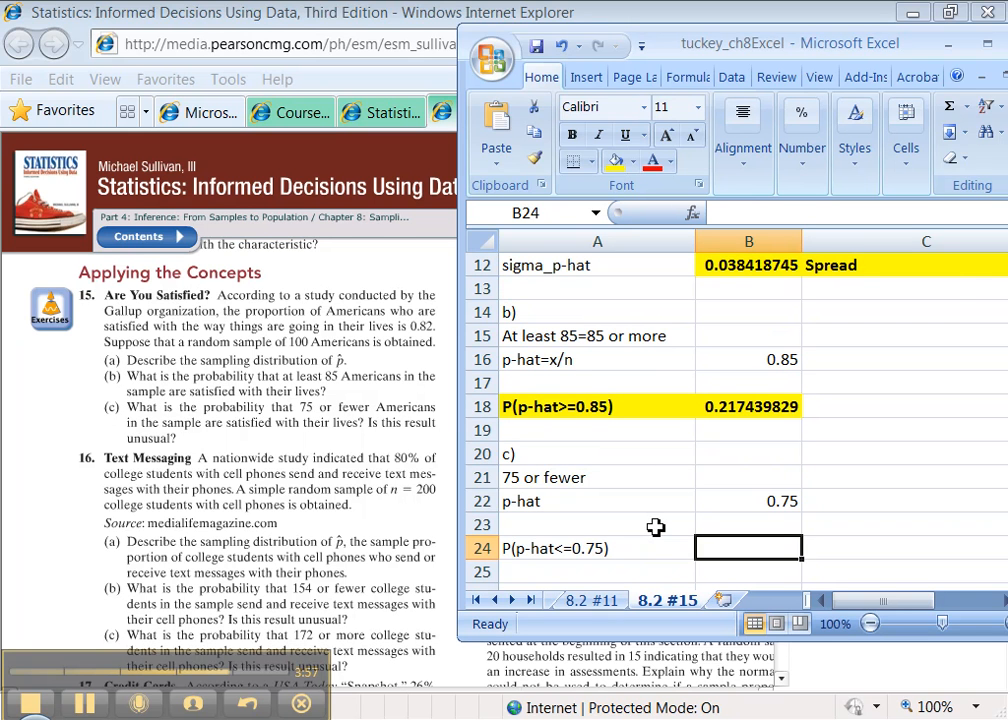
{"action": "type", "text": "="}
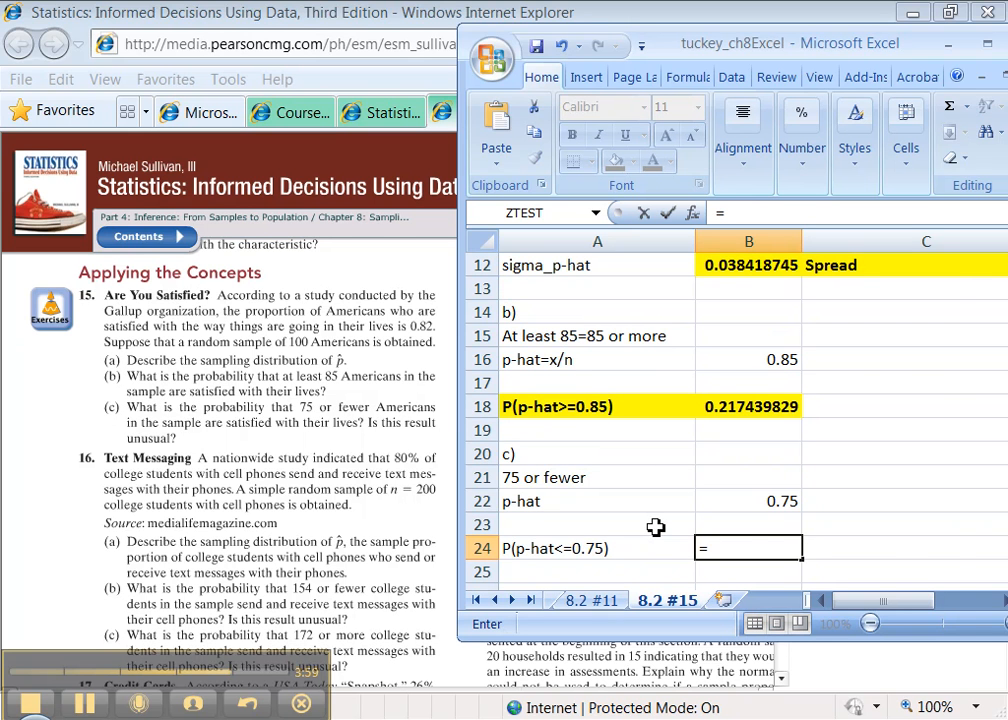
{"action": "type", "text": "NORMDIST"}
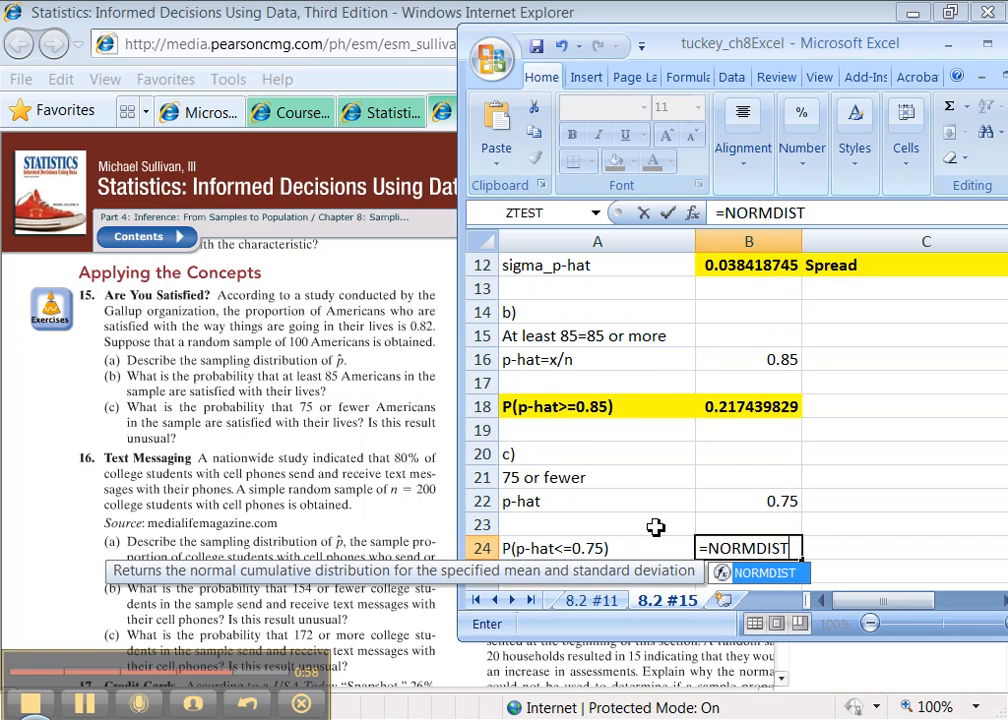
{"action": "type", "text": "("}
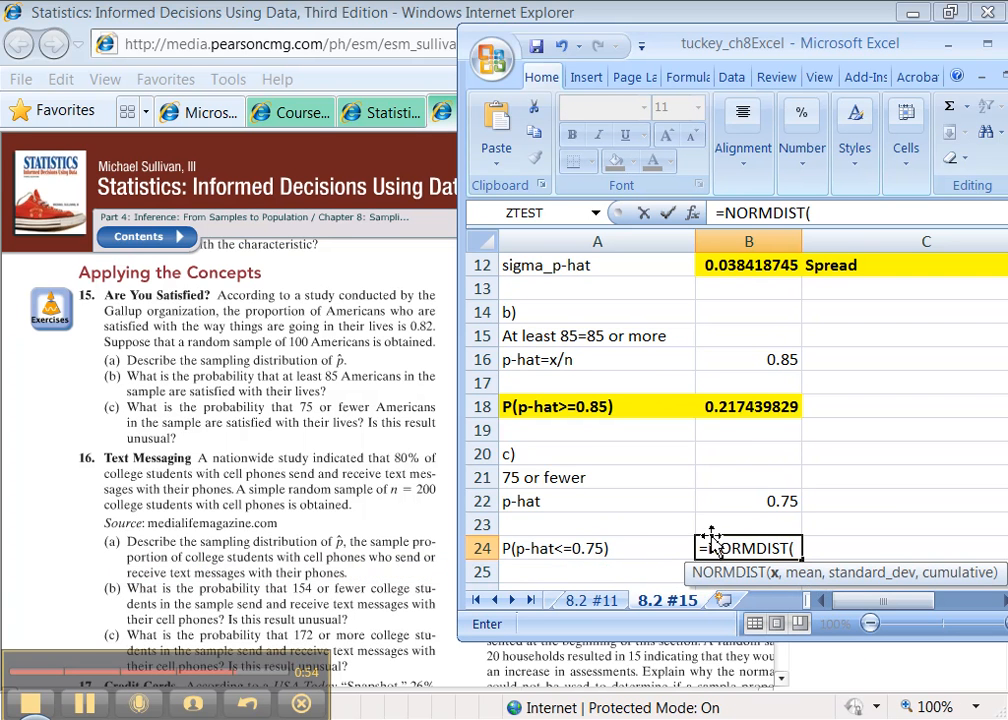
{"action": "left_click", "coordinate": [742, 503]}
{"action": "type", "text": ","}
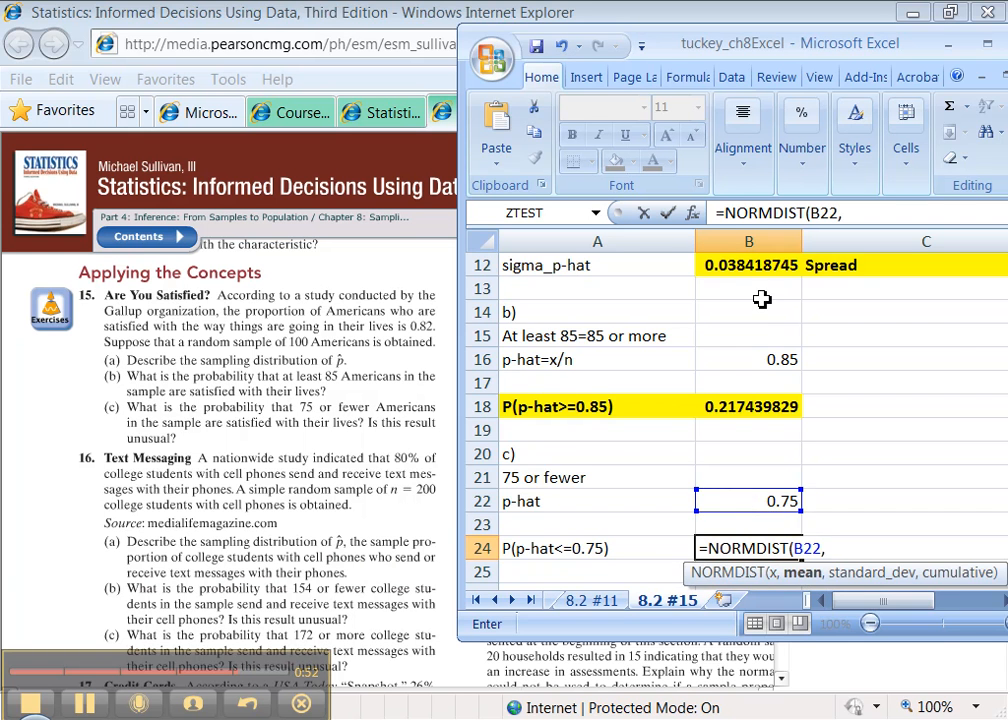
{"action": "scroll", "coordinate": [762, 299], "scroll_direction": "up", "scroll_amount": 2}
{"action": "left_click", "coordinate": [751, 357]}
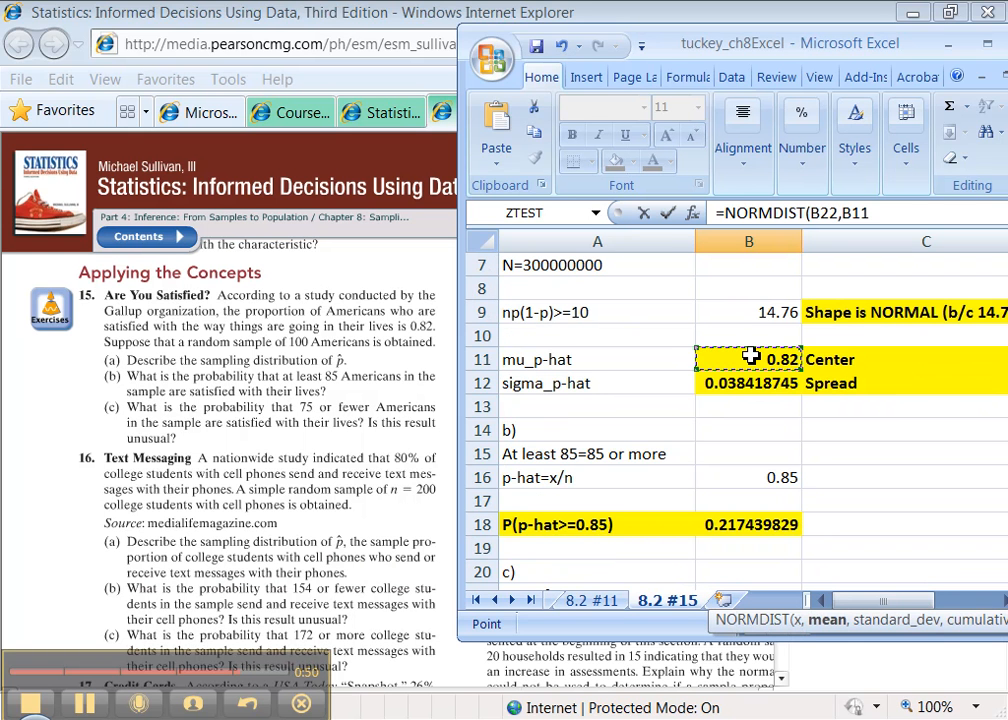
{"action": "type", "text": ","}
{"action": "left_click", "coordinate": [751, 383]}
{"action": "scroll", "coordinate": [751, 385], "scroll_direction": "down", "scroll_amount": 2}
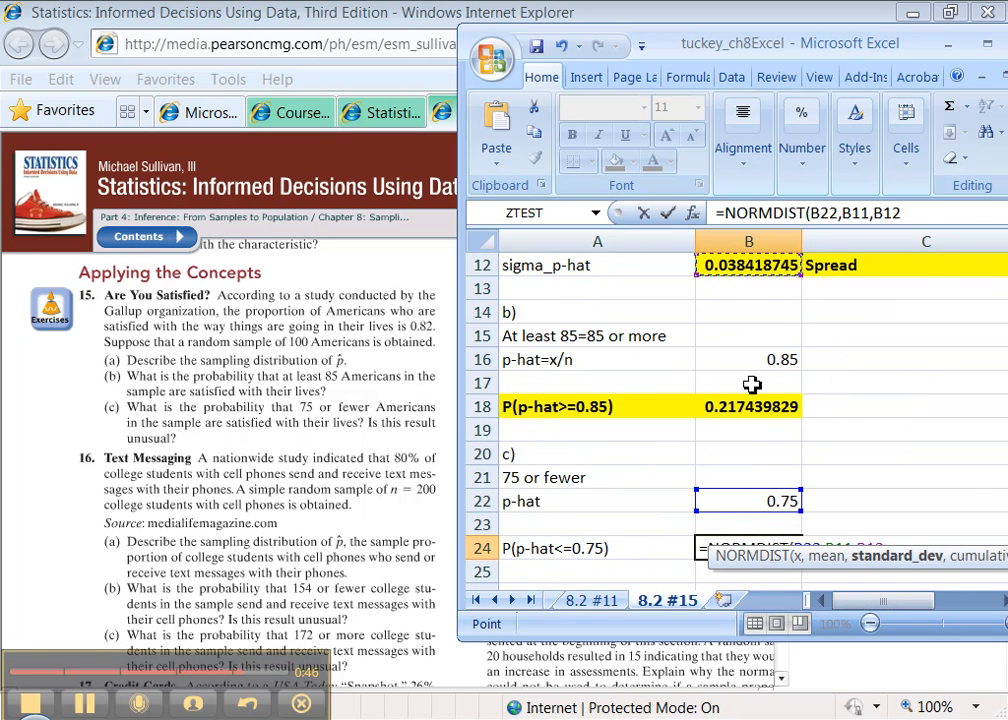
{"action": "double_click", "coordinate": [776, 40]}
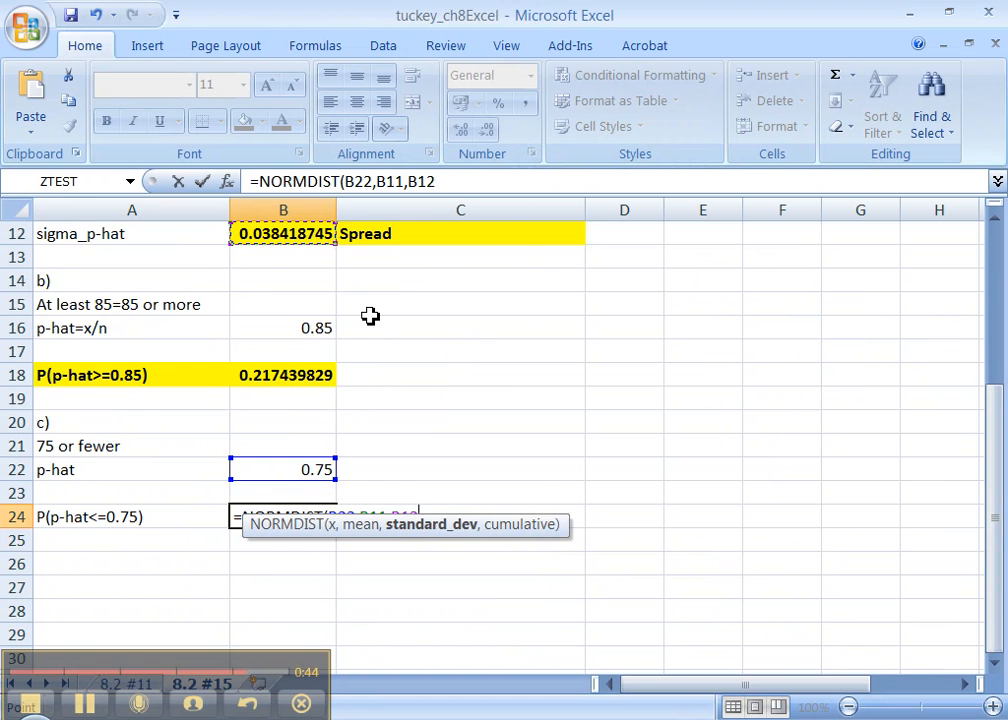
{"action": "scroll", "coordinate": [333, 346], "scroll_direction": "up", "scroll_amount": 2}
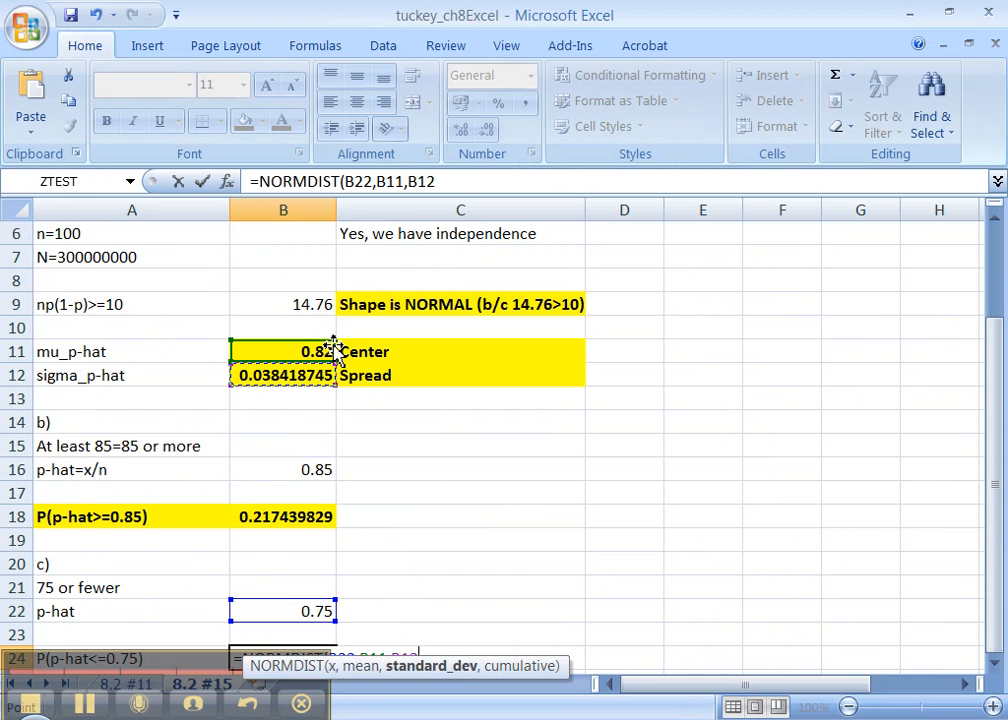
{"action": "type", "text": ",TRUE)"}
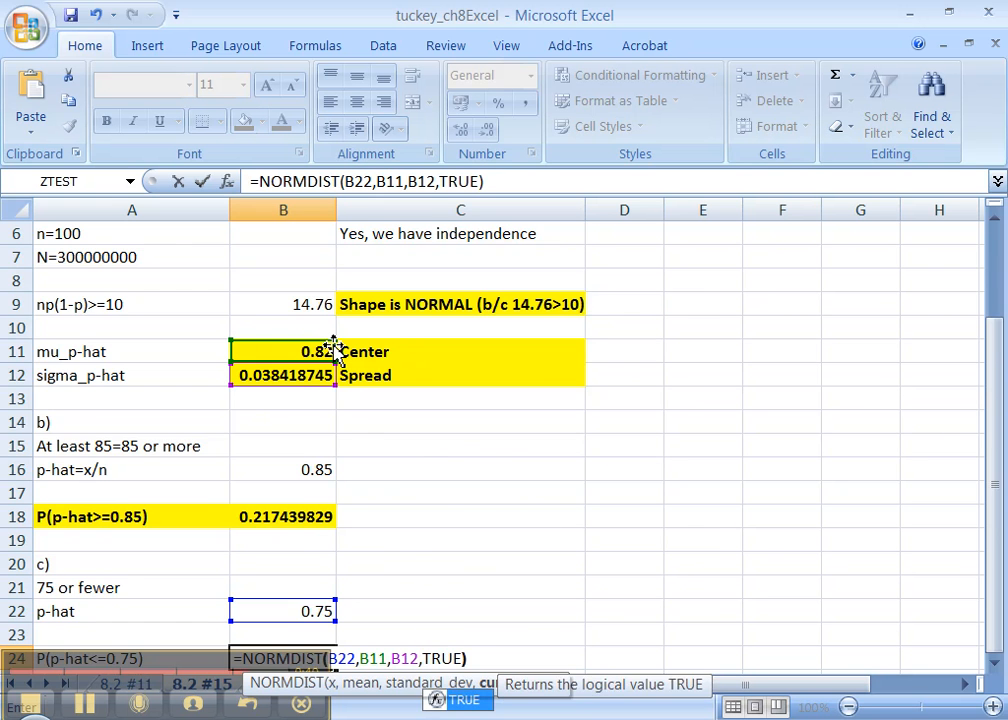
{"action": "scroll", "coordinate": [335, 350], "scroll_direction": "down", "scroll_amount": 5}
{"action": "scroll", "coordinate": [335, 345], "scroll_direction": "up", "scroll_amount": 1}
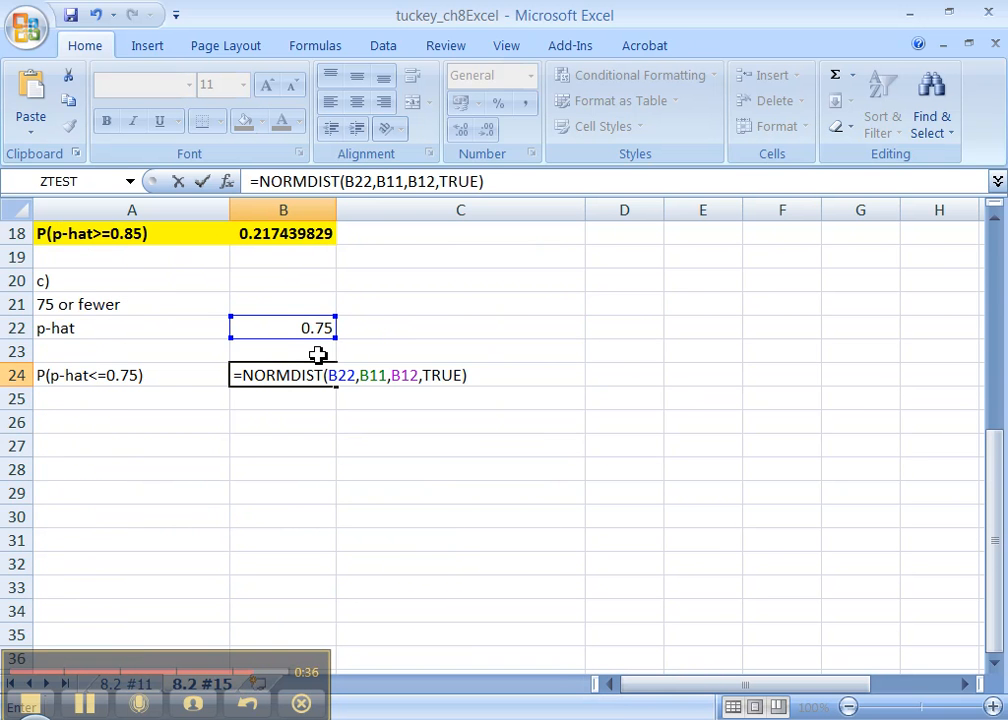
{"action": "key", "text": "Return"}
Make the part c) answer in cells A24:B24 bold and fill it with yellow.
{"action": "left_click_drag", "start_coordinate": [268, 382], "coordinate": [202, 376]}
{"action": "key", "text": "ctrl+b"}
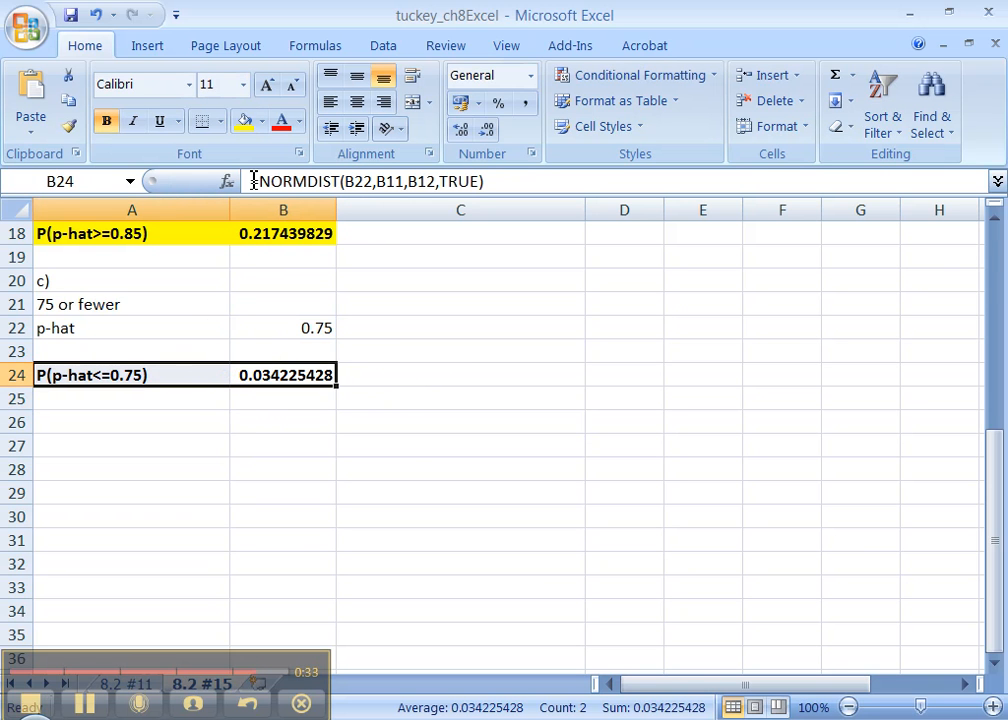
{"action": "left_click", "coordinate": [246, 124]}
Compare the NORMDIST formulas behind the two probability results in cells B24 and B18.
{"action": "left_click", "coordinate": [270, 378]}
{"action": "scroll", "coordinate": [272, 385], "scroll_direction": "up", "scroll_amount": 3}
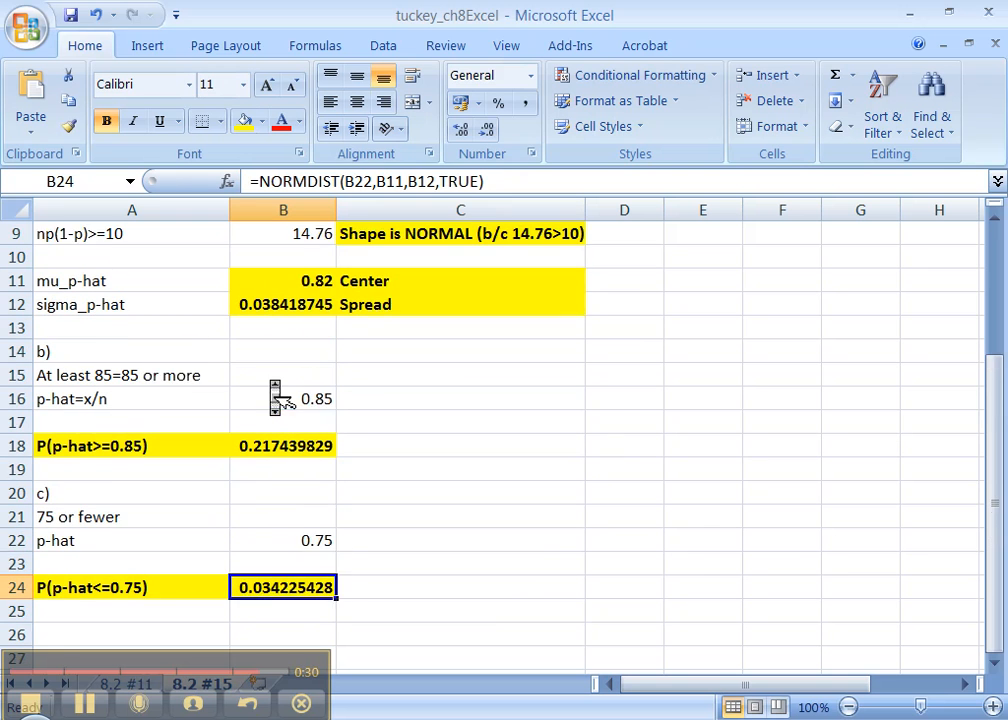
{"action": "left_click", "coordinate": [386, 180]}
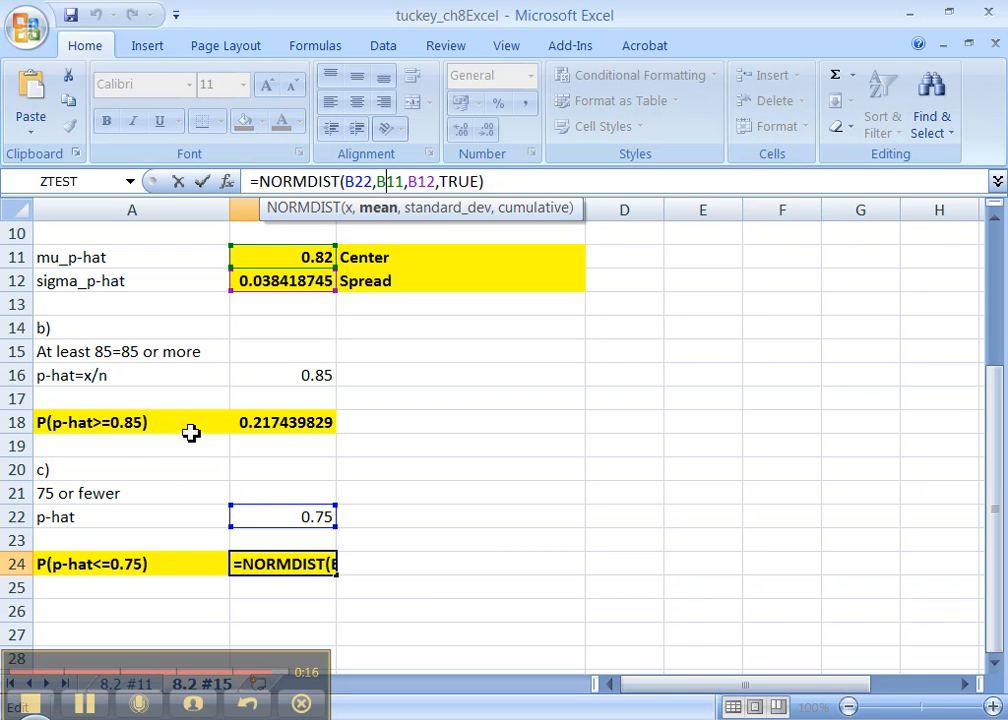
{"action": "key", "text": "Return"}
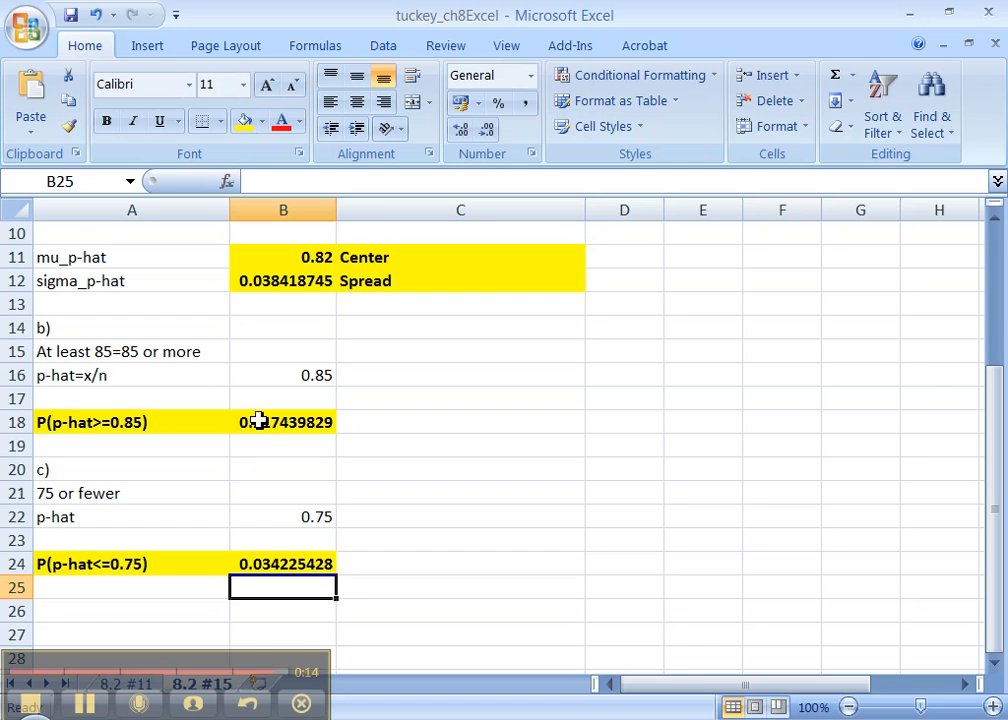
{"action": "double_click", "coordinate": [258, 421]}
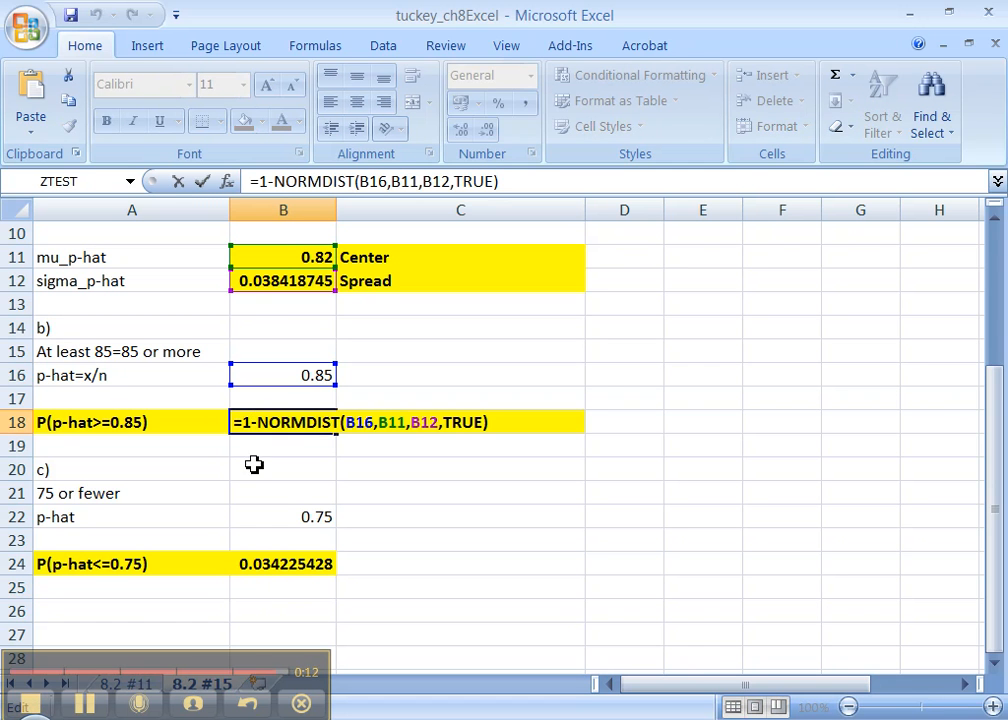
{"action": "left_click", "coordinate": [278, 566]}
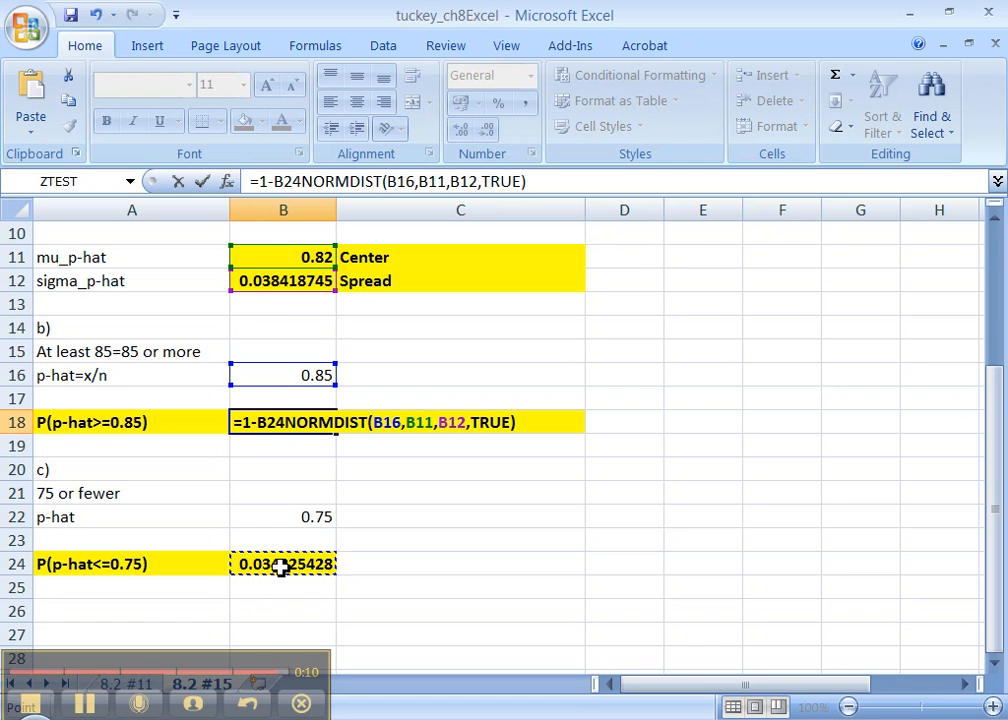
{"action": "key", "text": "BackSpace"}
{"action": "key", "text": "BackSpace"}
{"action": "key", "text": "BackSpace"}
{"action": "key", "text": "Return"}
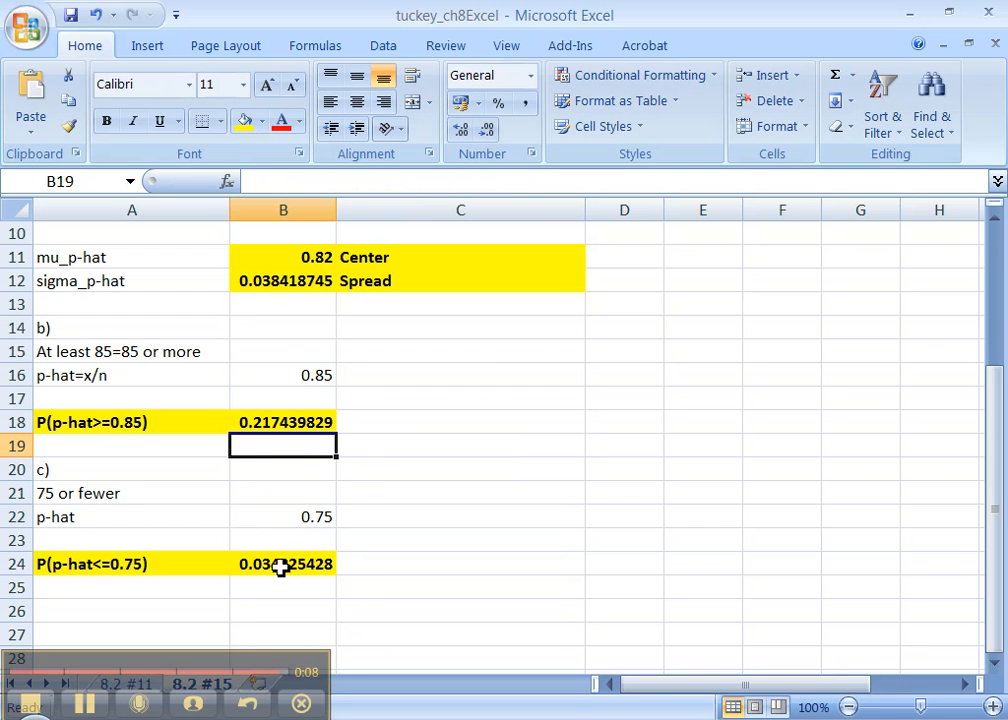
{"action": "left_click", "coordinate": [279, 566]}
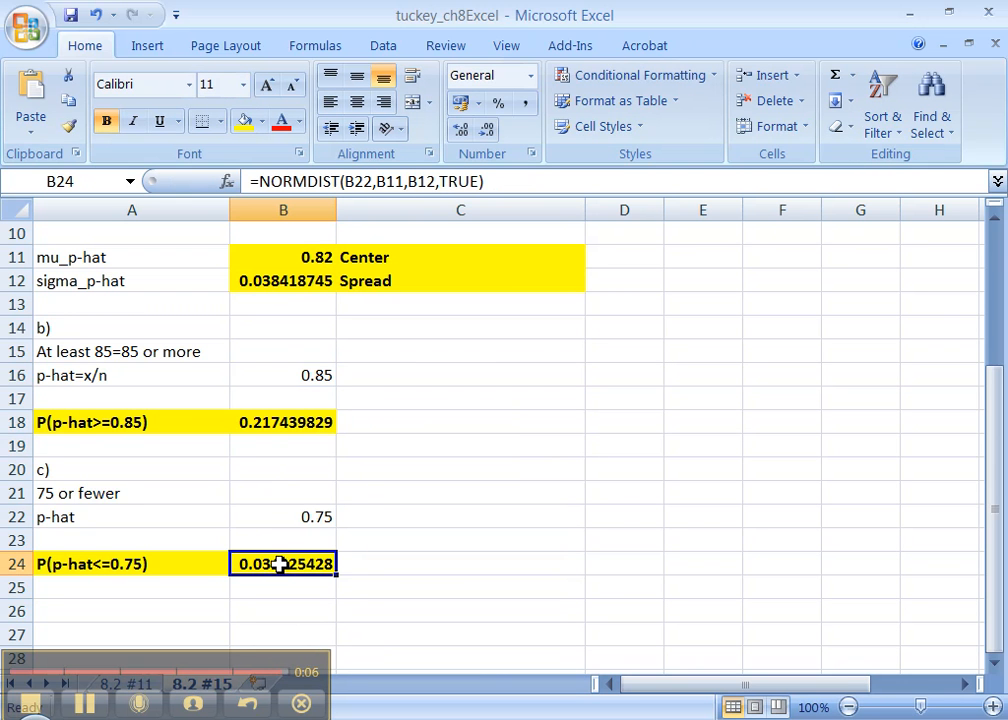